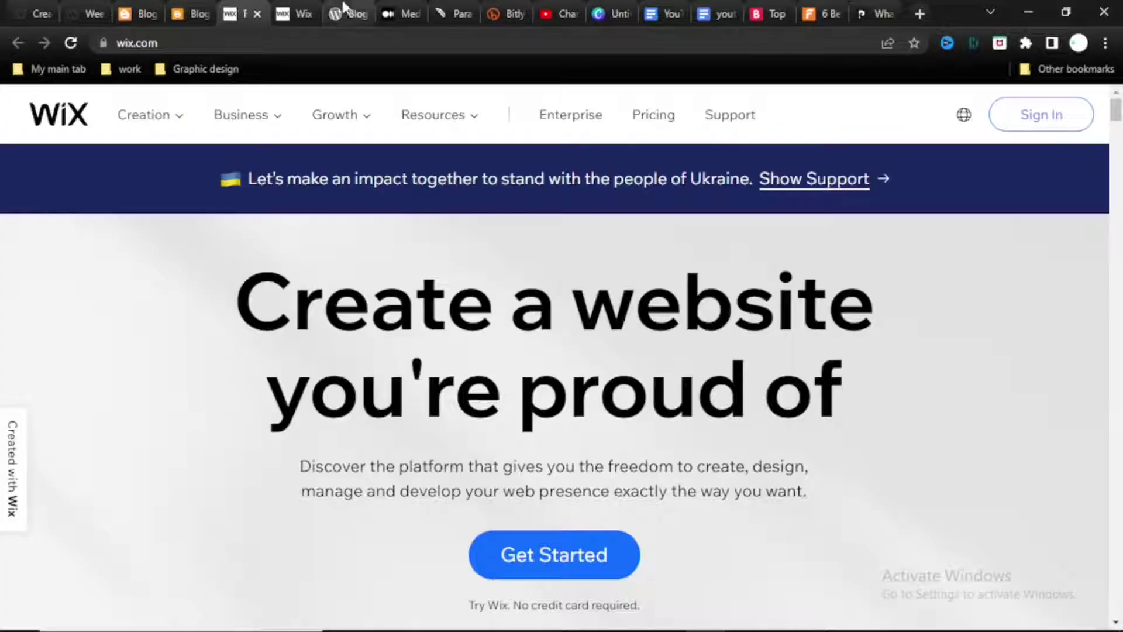
Leave the Wix homepage for the WordPress.org and then Weebly websites tabs
{"action": "left_click", "coordinate": [344, 11]}
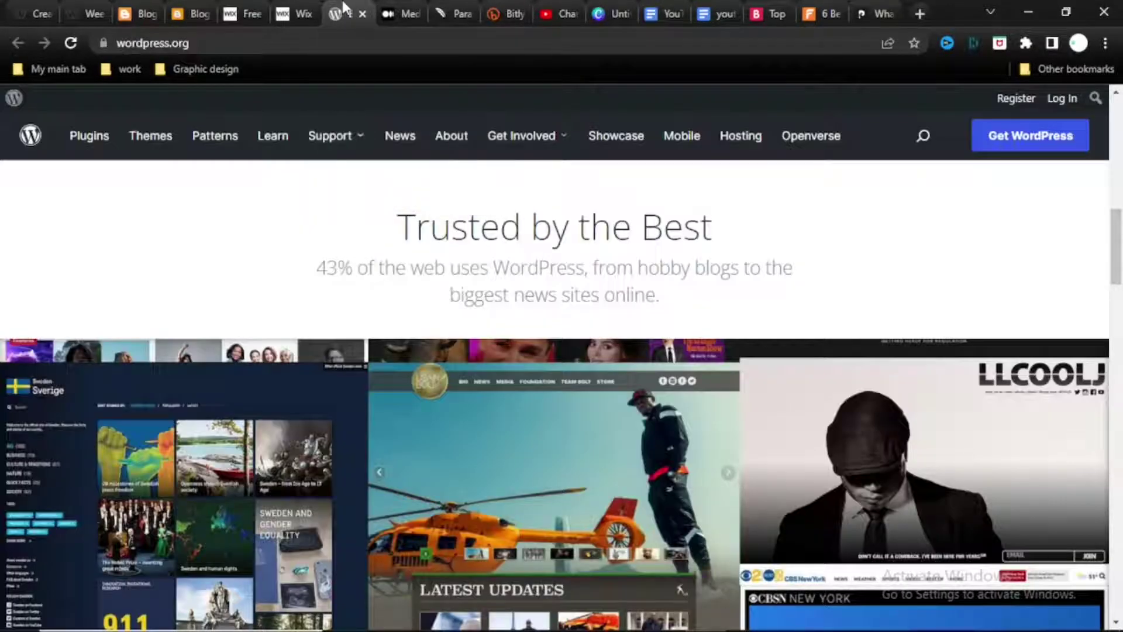
{"action": "left_click", "coordinate": [400, 12]}
{"action": "left_click", "coordinate": [356, 16]}
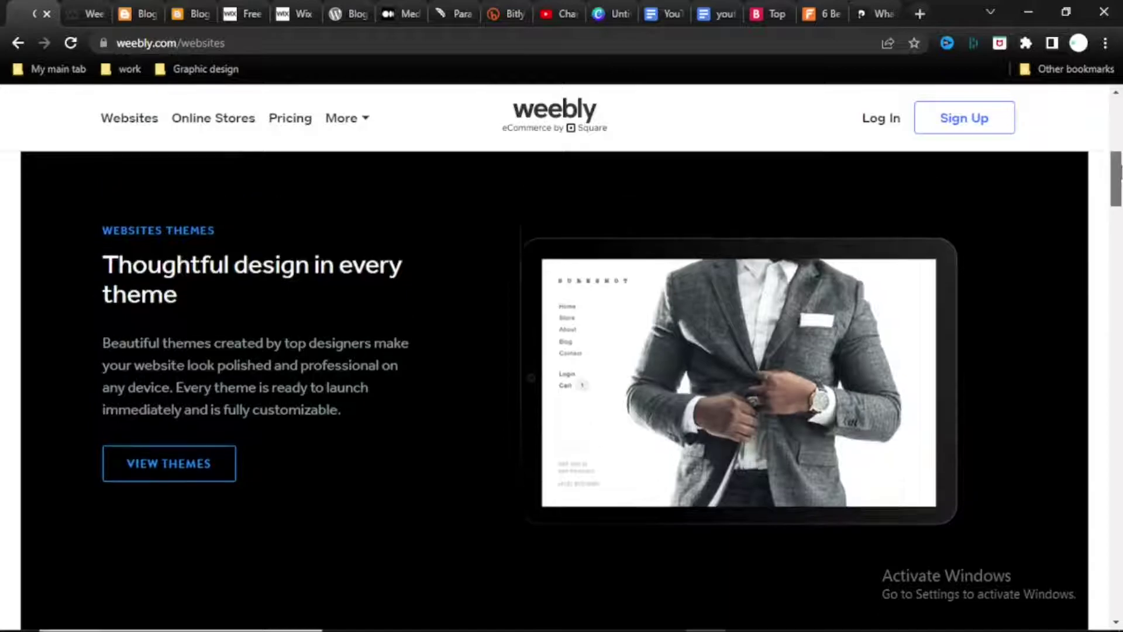
{"action": "left_click_drag", "start_coordinate": [1119, 181], "coordinate": [1119, 103]}
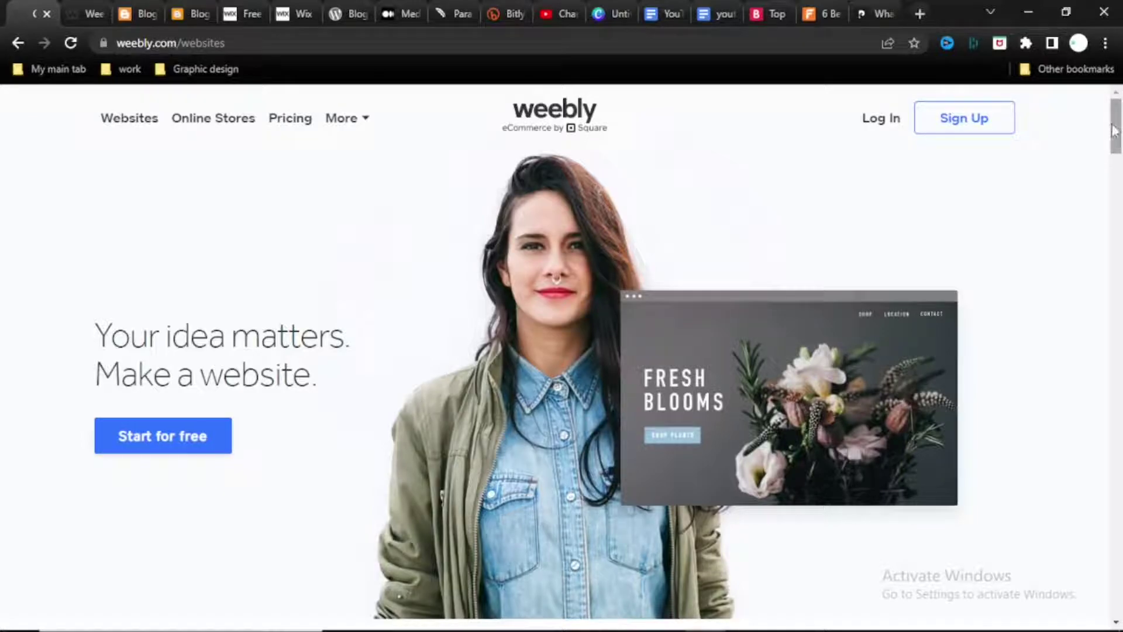
{"action": "left_click_drag", "start_coordinate": [1114, 130], "coordinate": [1116, 254]}
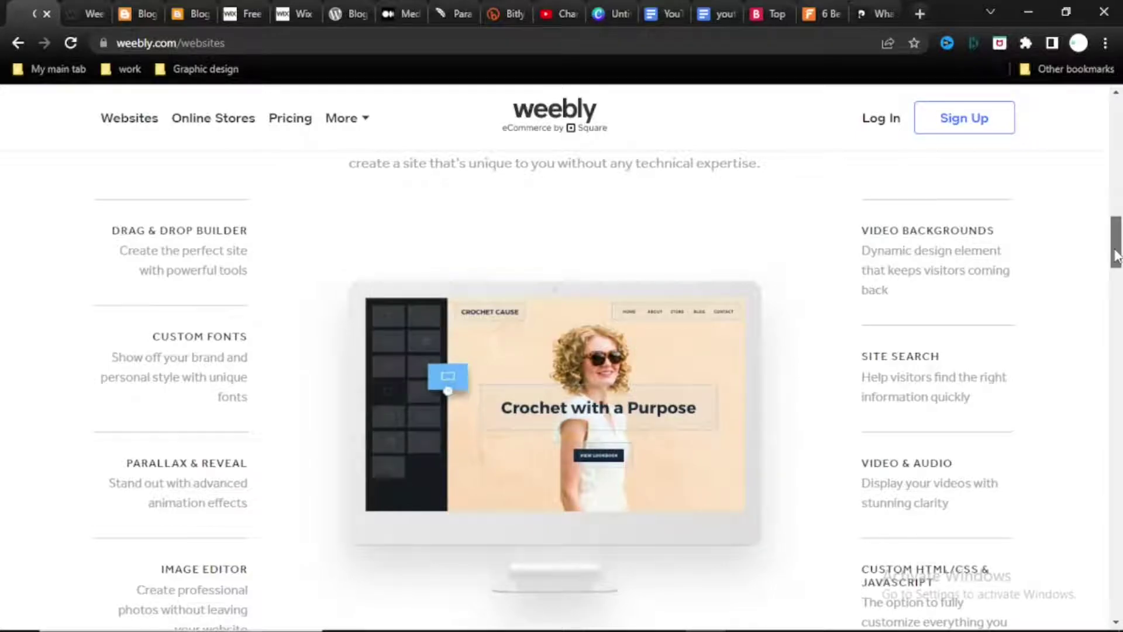
{"action": "left_click_drag", "start_coordinate": [1116, 255], "coordinate": [1120, 423]}
{"action": "scroll", "coordinate": [848, 236], "scroll_direction": "down", "scroll_amount": 2}
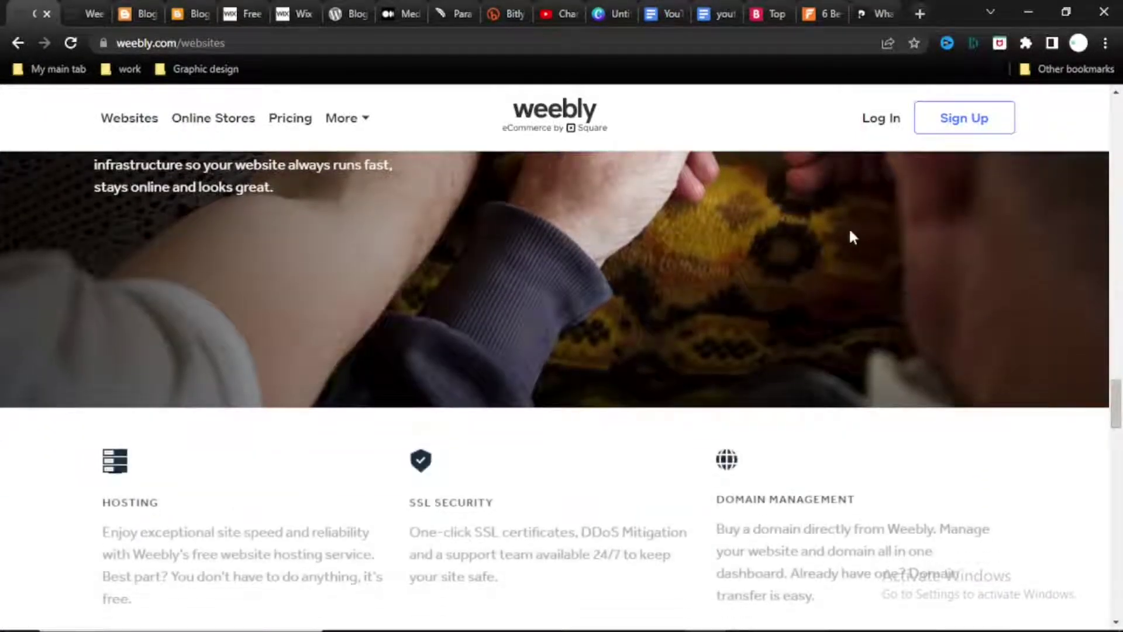
Bring up Weebly's pricing page to compare the Free, Connect, Pro and Business plans
{"action": "left_click", "coordinate": [80, 9]}
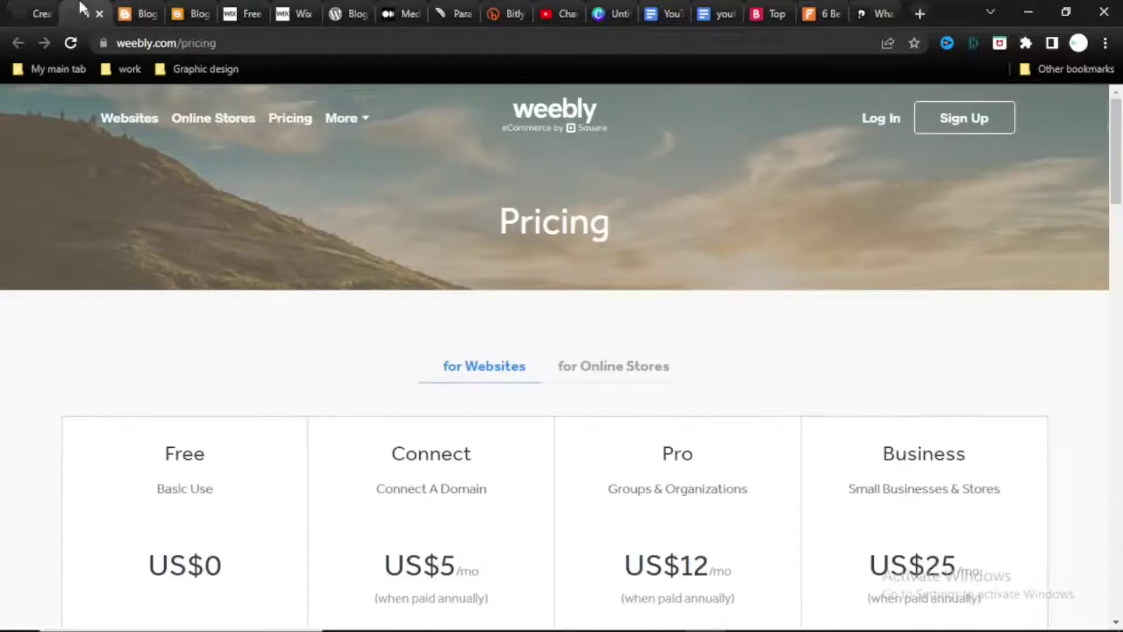
{"action": "left_click_drag", "start_coordinate": [1118, 211], "coordinate": [1121, 226]}
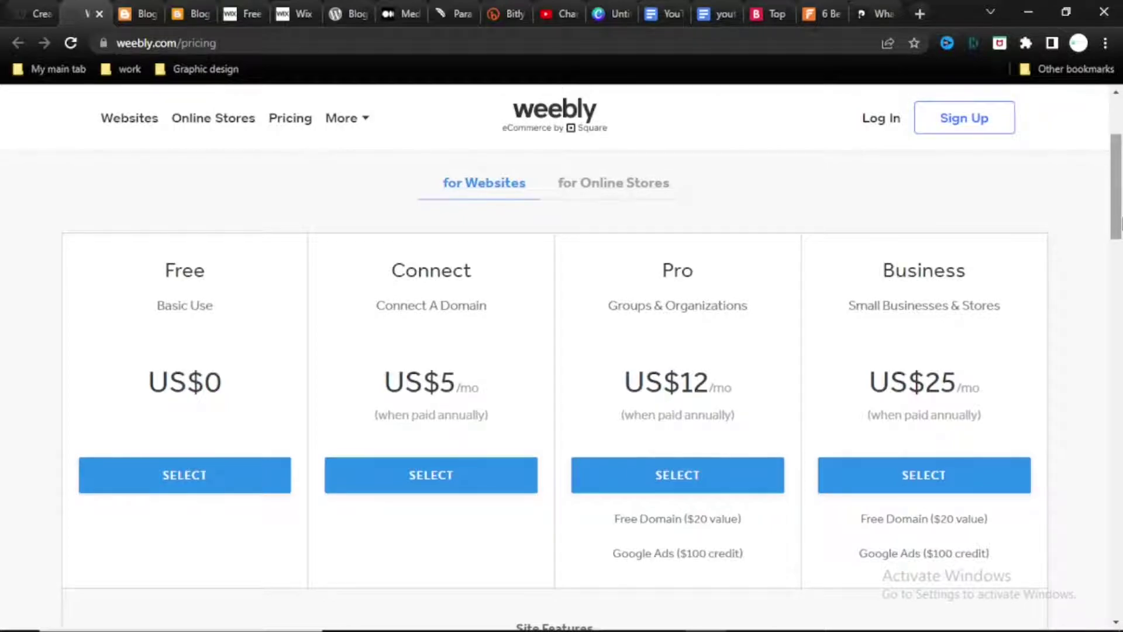
{"action": "left_click_drag", "start_coordinate": [1120, 227], "coordinate": [1121, 321]}
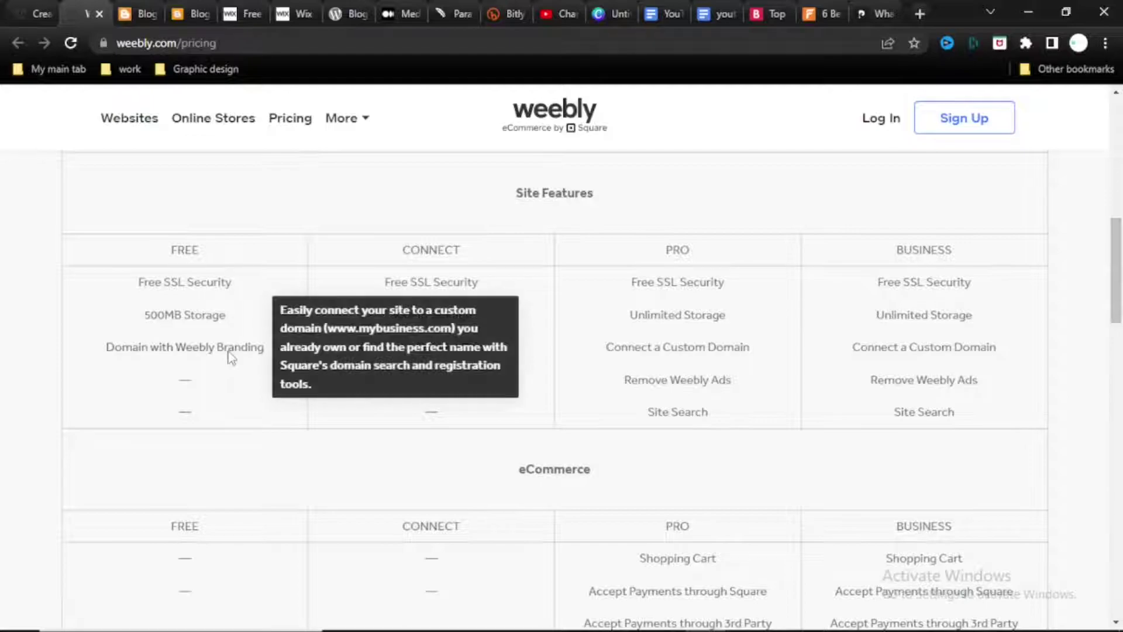
{"action": "scroll", "coordinate": [1120, 224], "scroll_direction": "up", "scroll_amount": 8}
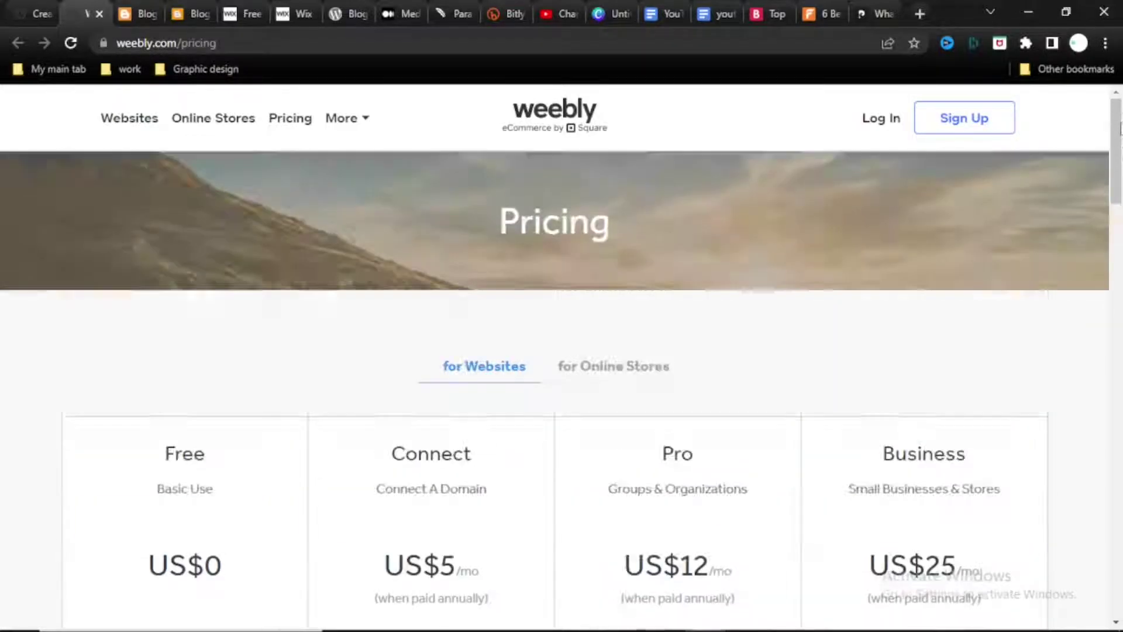
{"action": "scroll", "coordinate": [1120, 206], "scroll_direction": "down", "scroll_amount": 3}
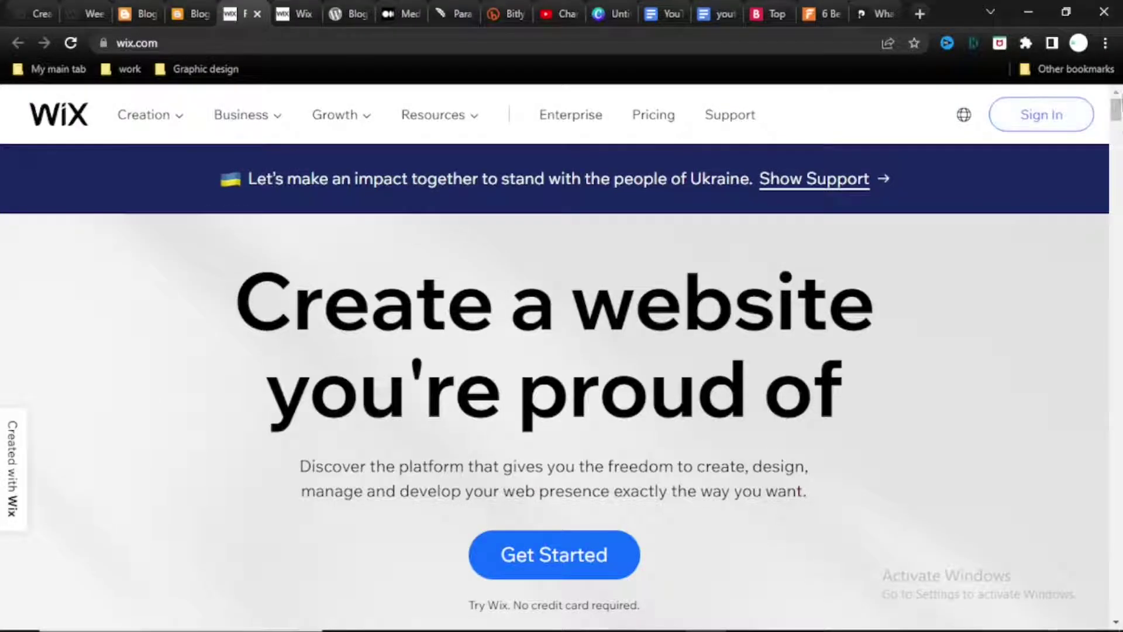
{"action": "scroll", "coordinate": [1115, 107], "scroll_direction": "down", "scroll_amount": 2}
{"action": "scroll", "coordinate": [1116, 107], "scroll_direction": "up", "scroll_amount": 3}
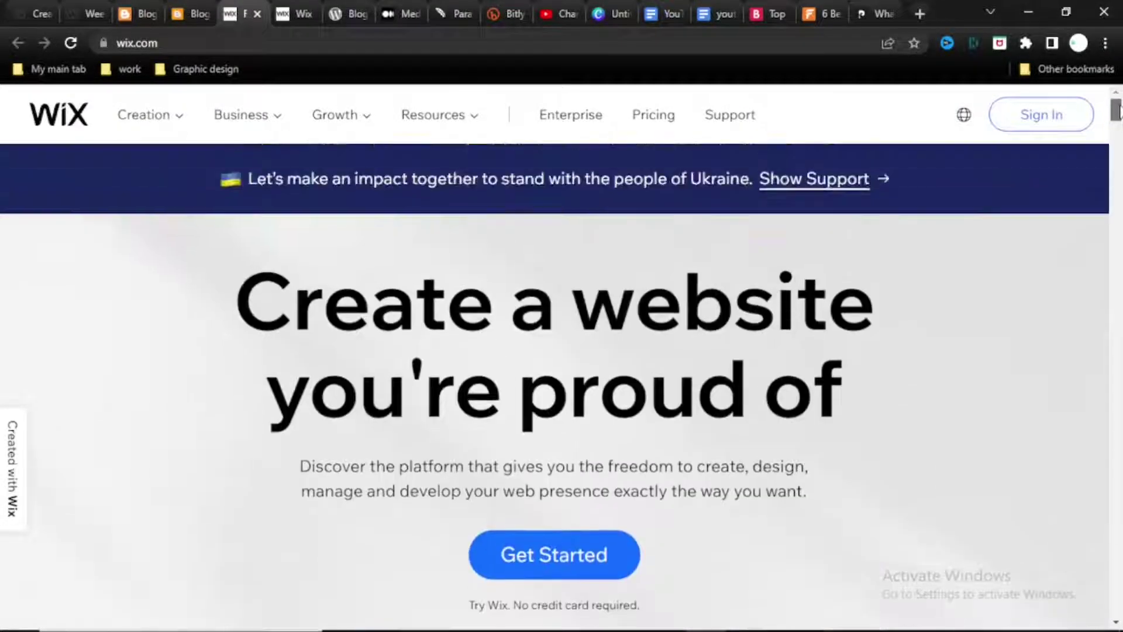
{"action": "scroll", "coordinate": [1116, 108], "scroll_direction": "down", "scroll_amount": 3}
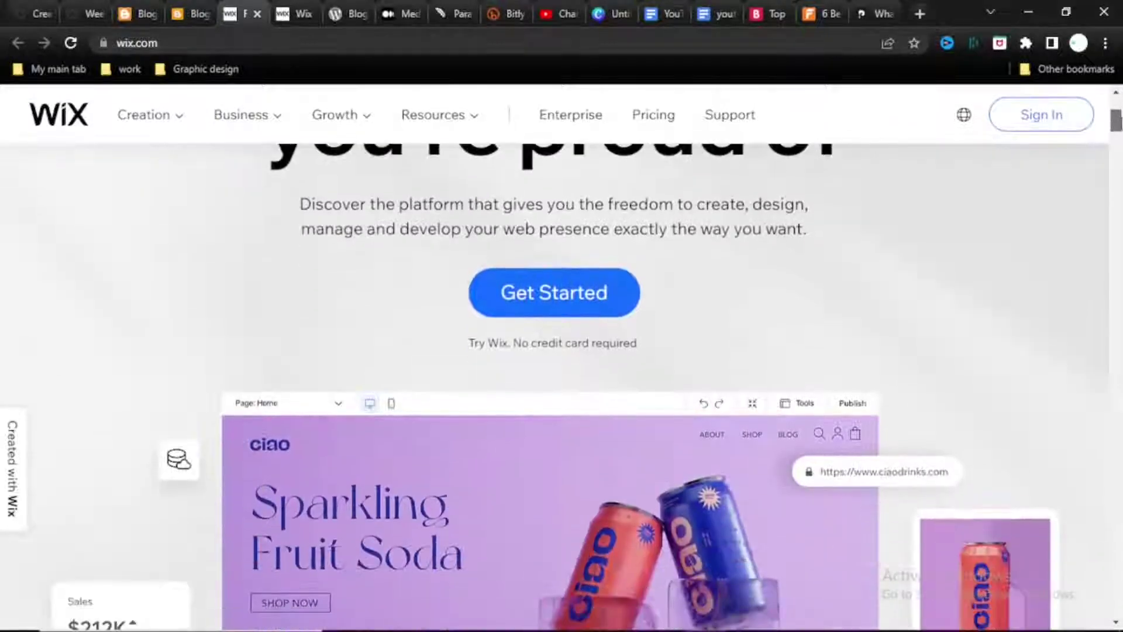
{"action": "scroll", "coordinate": [1115, 107], "scroll_direction": "up", "scroll_amount": 2}
{"action": "scroll", "coordinate": [1115, 108], "scroll_direction": "up", "scroll_amount": 1}
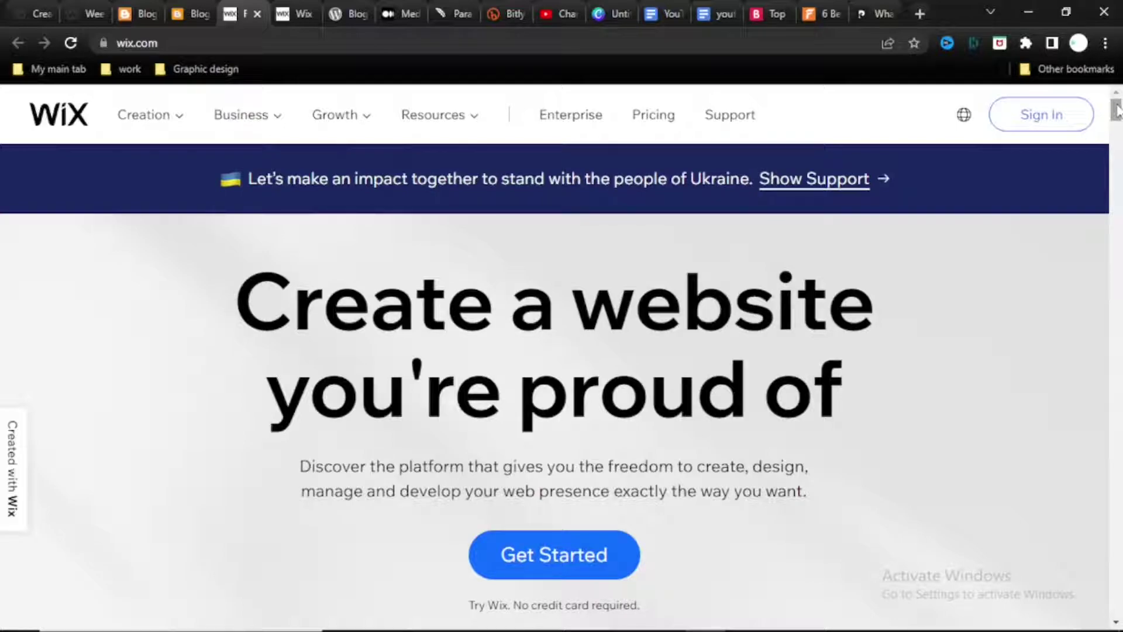
{"action": "left_click_drag", "start_coordinate": [1116, 107], "coordinate": [1116, 149]}
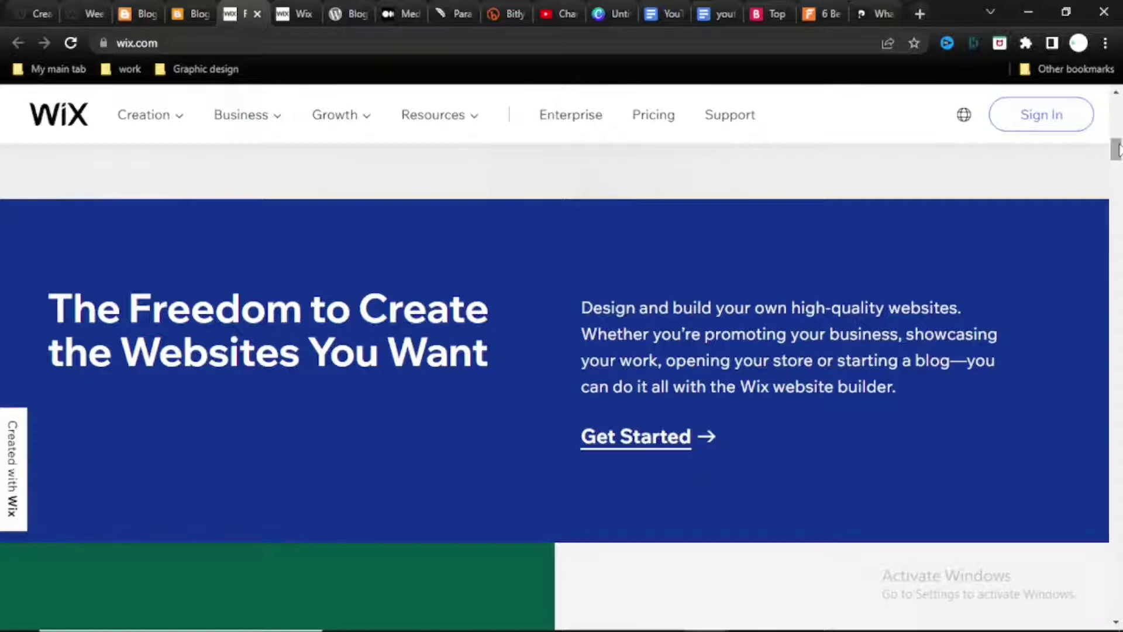
{"action": "left_click_drag", "start_coordinate": [1116, 149], "coordinate": [1116, 169]}
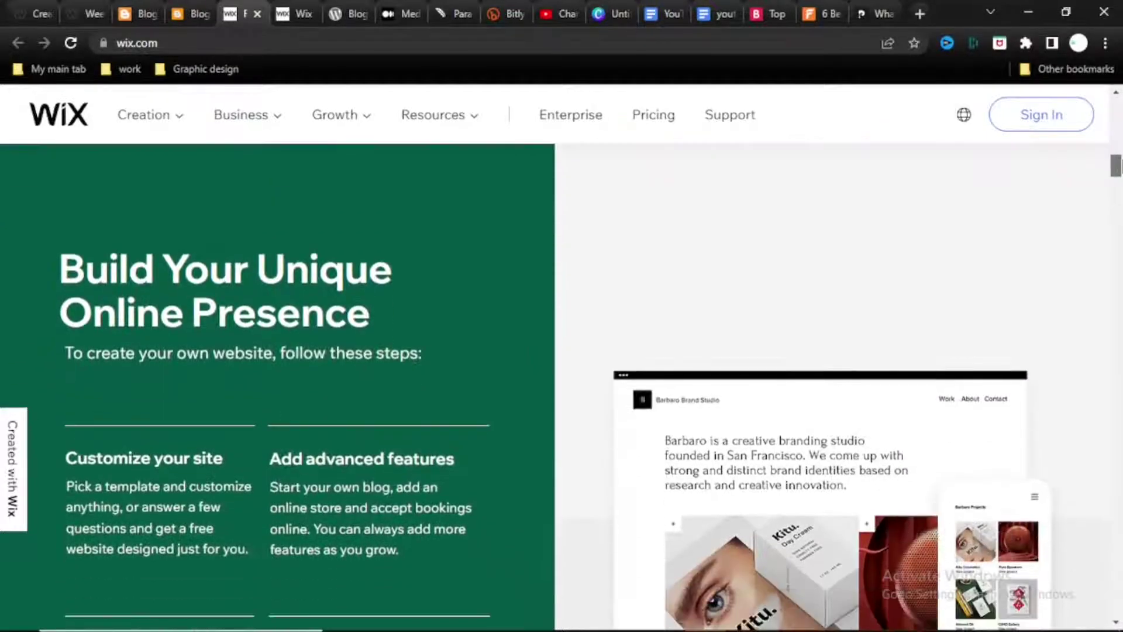
{"action": "scroll", "coordinate": [562, 387], "scroll_direction": "down", "scroll_amount": 1}
{"action": "scroll", "coordinate": [562, 386], "scroll_direction": "down", "scroll_amount": 1}
{"action": "scroll", "coordinate": [562, 386], "scroll_direction": "down", "scroll_amount": 1}
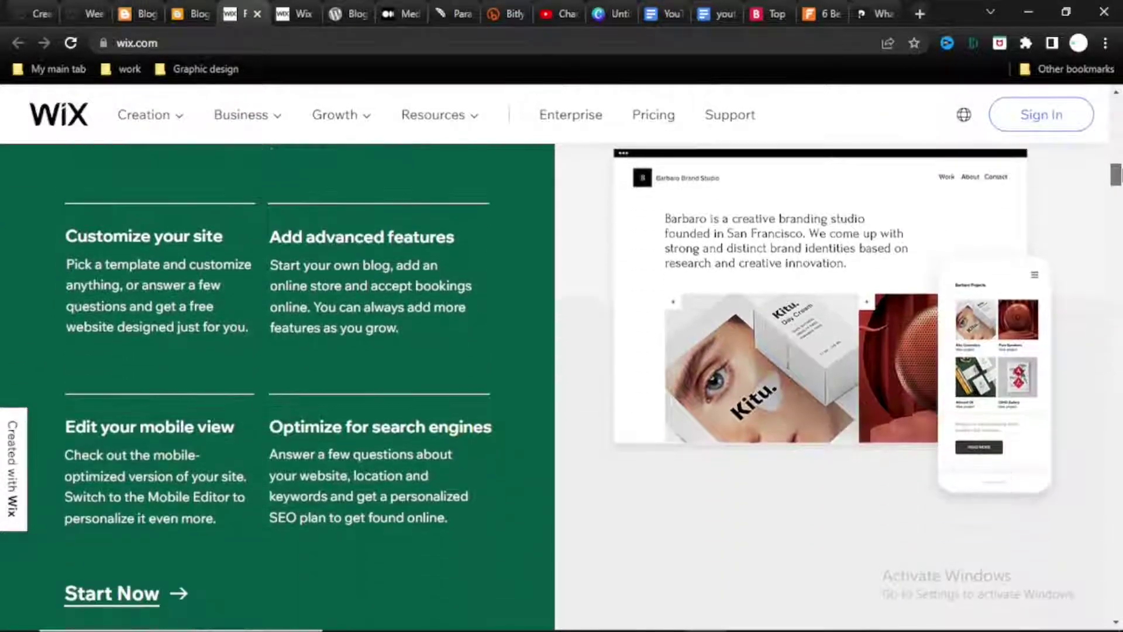
{"action": "scroll", "coordinate": [562, 386], "scroll_direction": "down", "scroll_amount": 1}
{"action": "scroll", "coordinate": [562, 386], "scroll_direction": "down", "scroll_amount": 4}
{"action": "scroll", "coordinate": [563, 386], "scroll_direction": "down", "scroll_amount": 3}
{"action": "scroll", "coordinate": [562, 387], "scroll_direction": "down", "scroll_amount": 2}
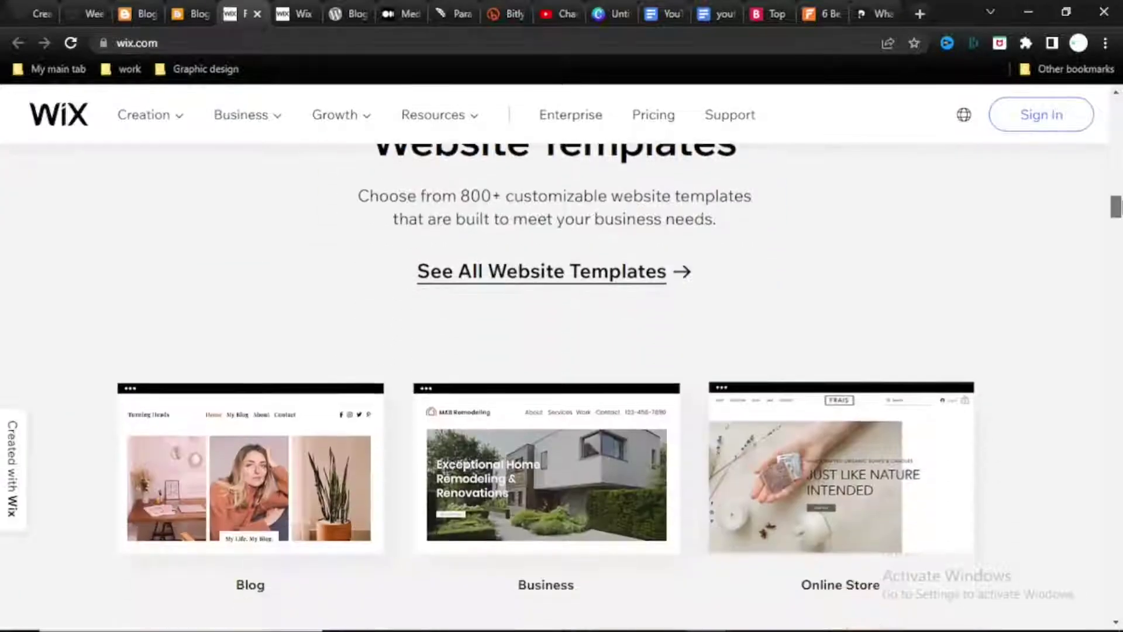
{"action": "scroll", "coordinate": [563, 386], "scroll_direction": "down", "scroll_amount": 1}
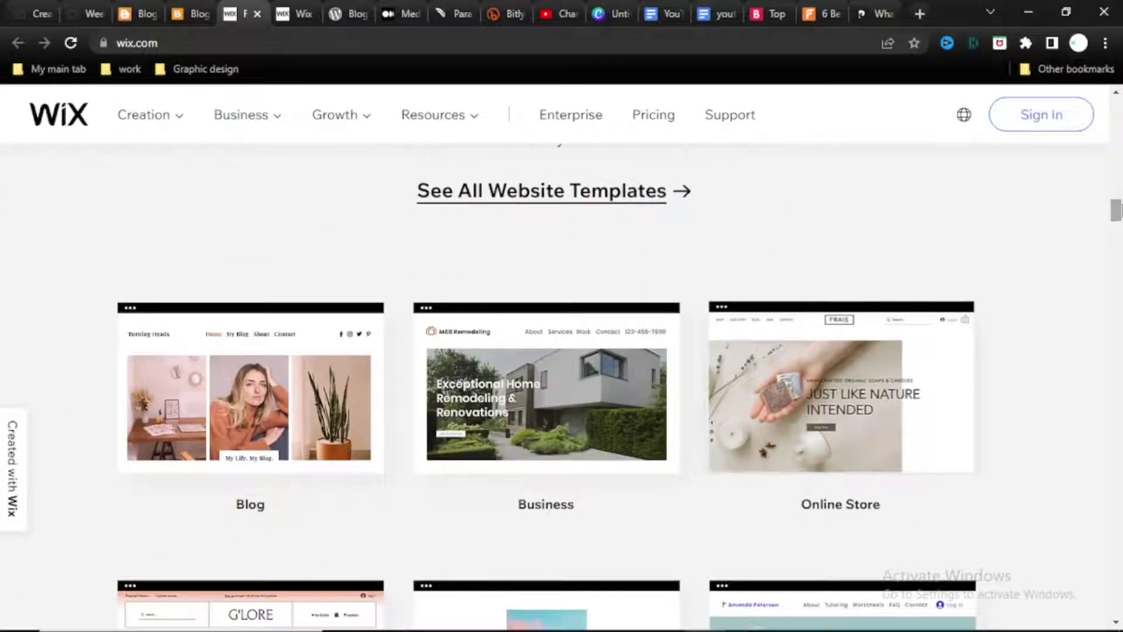
{"action": "scroll", "coordinate": [561, 386], "scroll_direction": "down", "scroll_amount": 2}
{"action": "scroll", "coordinate": [562, 386], "scroll_direction": "down", "scroll_amount": 1}
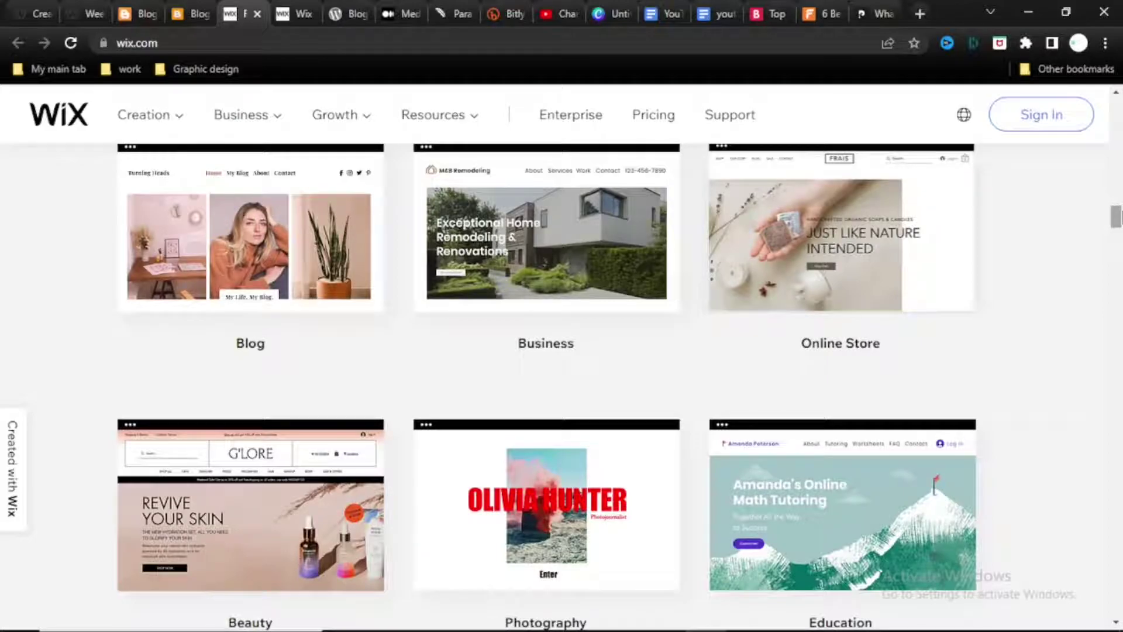
{"action": "scroll", "coordinate": [562, 386], "scroll_direction": "down", "scroll_amount": 2}
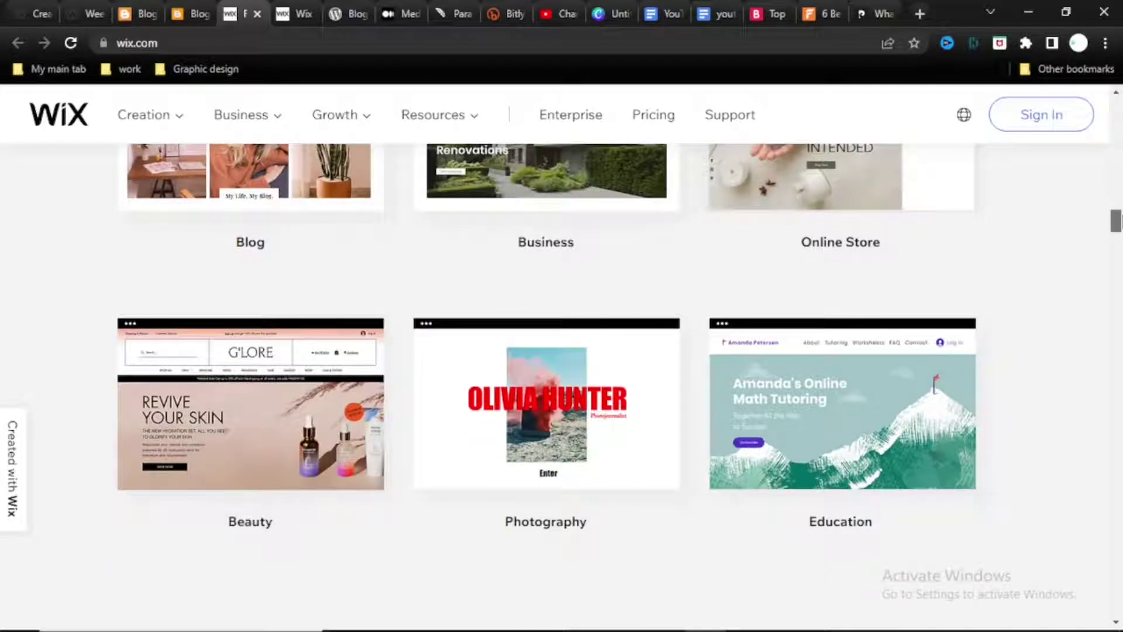
{"action": "scroll", "coordinate": [561, 386], "scroll_direction": "down", "scroll_amount": 1}
{"action": "scroll", "coordinate": [562, 386], "scroll_direction": "down", "scroll_amount": 4}
{"action": "scroll", "coordinate": [561, 386], "scroll_direction": "down", "scroll_amount": 2}
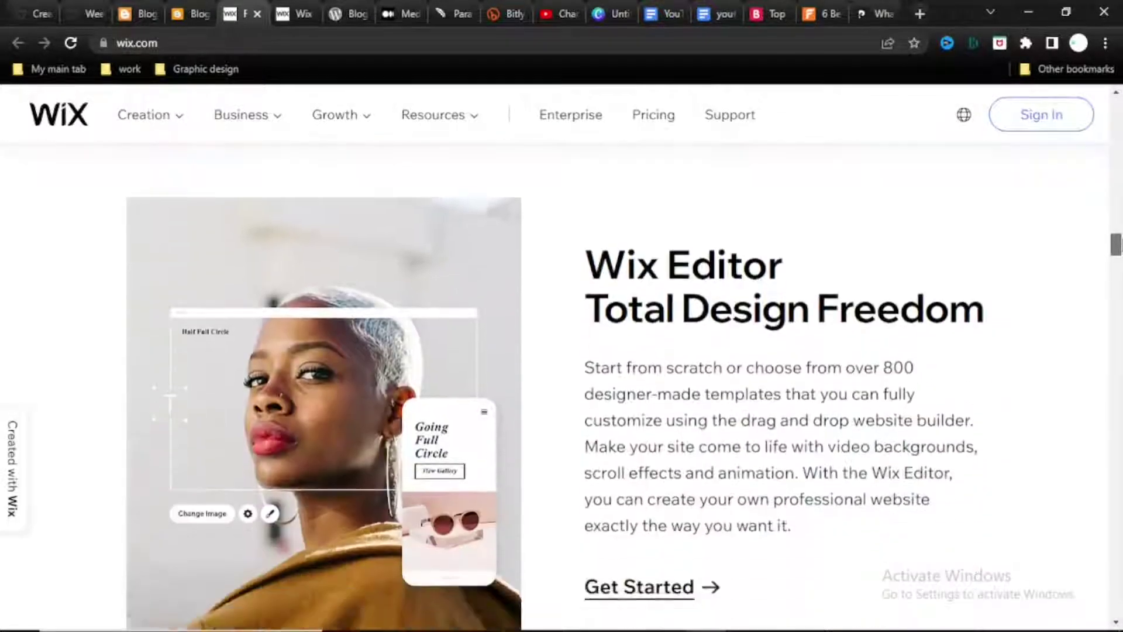
{"action": "scroll", "coordinate": [562, 386], "scroll_direction": "down", "scroll_amount": 2}
{"action": "scroll", "coordinate": [562, 387], "scroll_direction": "up", "scroll_amount": 1}
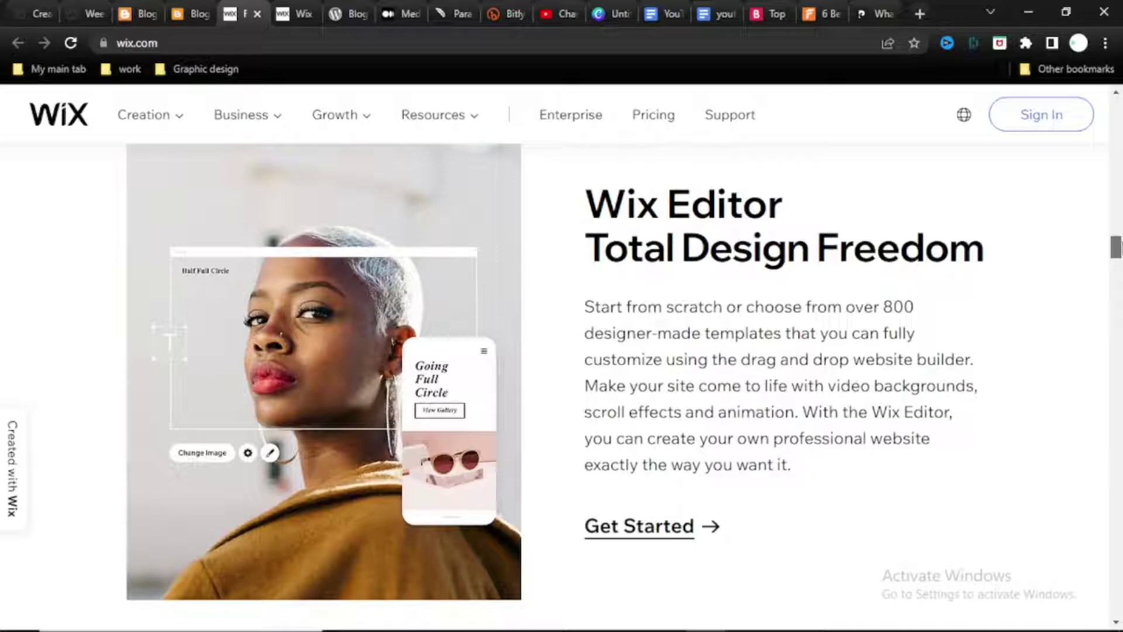
{"action": "scroll", "coordinate": [562, 386], "scroll_direction": "down", "scroll_amount": 2}
{"action": "scroll", "coordinate": [561, 386], "scroll_direction": "down", "scroll_amount": 3}
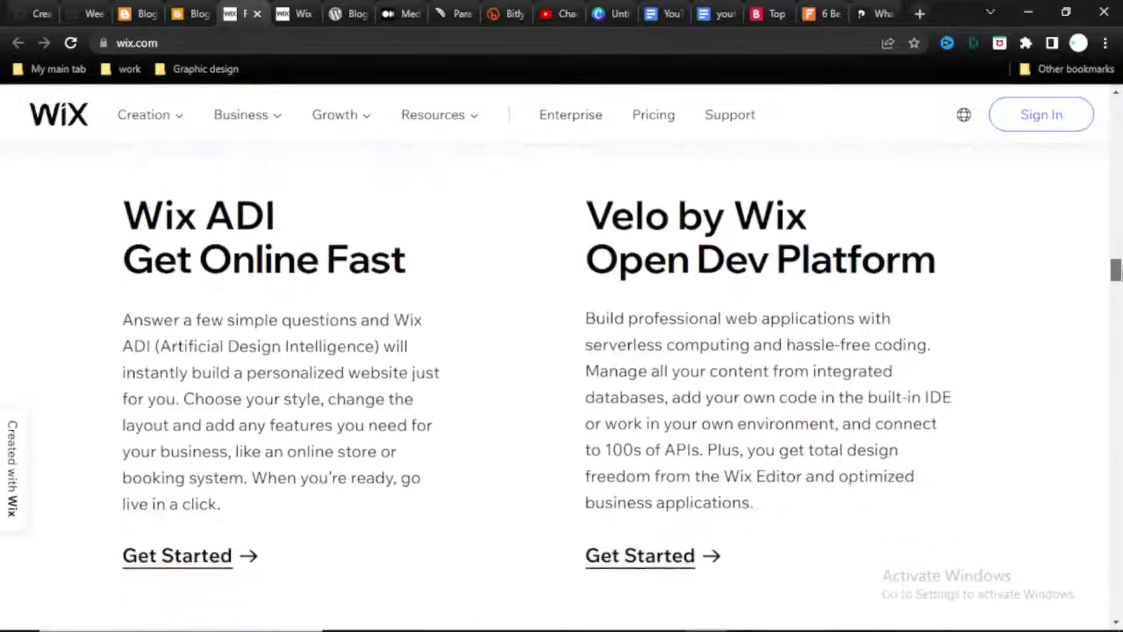
{"action": "scroll", "coordinate": [1118, 270], "scroll_direction": "down", "scroll_amount": 3}
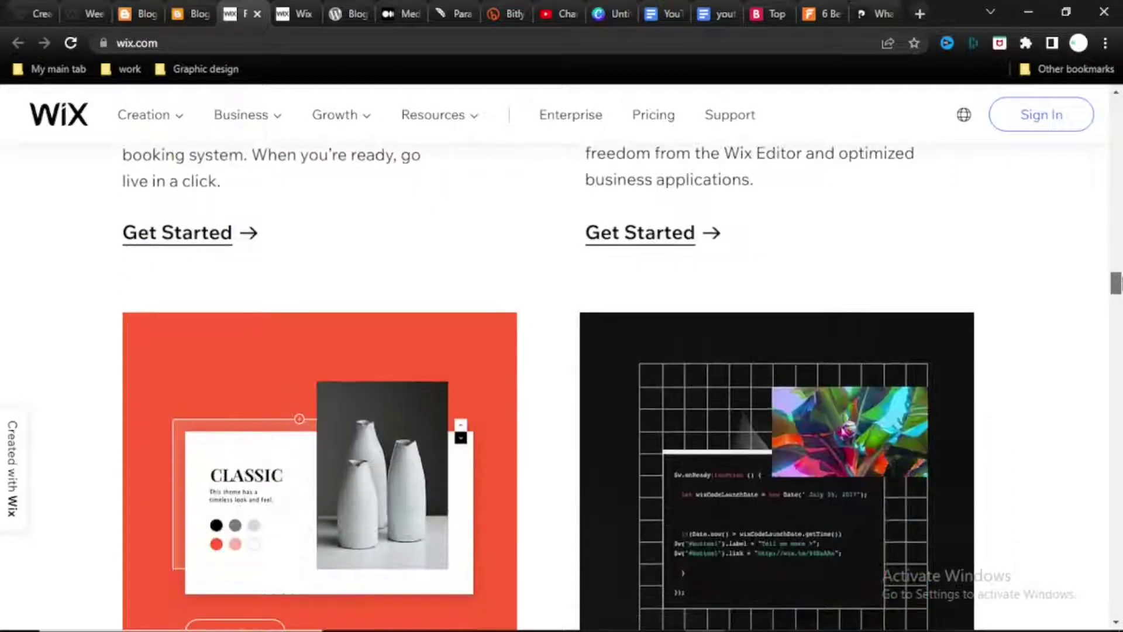
{"action": "scroll", "coordinate": [1116, 270], "scroll_direction": "up", "scroll_amount": 4}
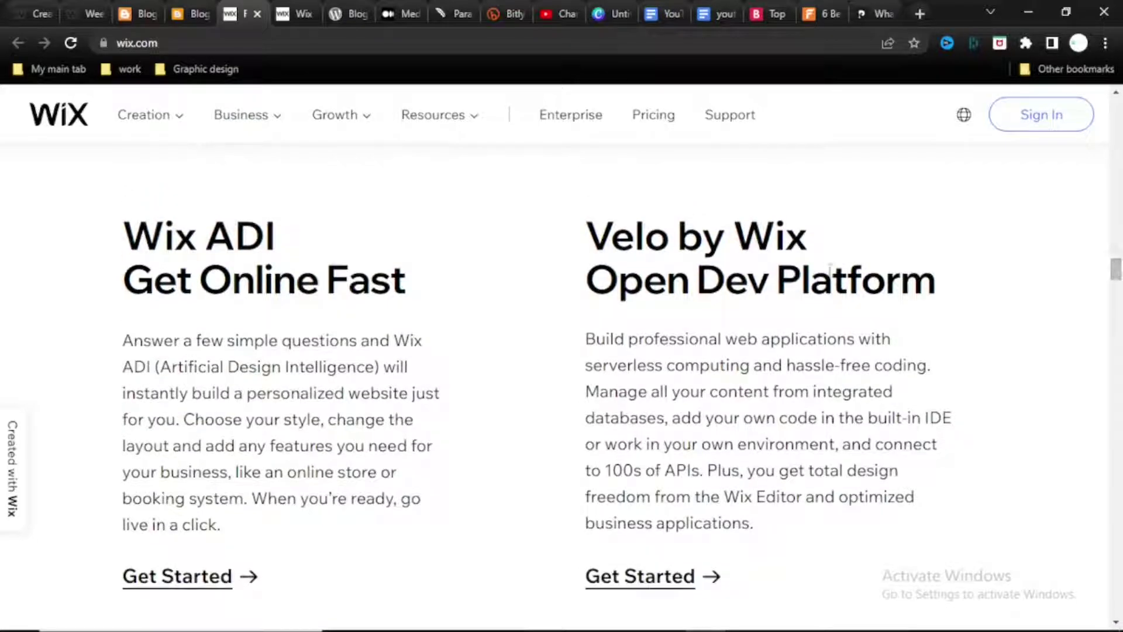
{"action": "left_click_drag", "start_coordinate": [159, 366], "coordinate": [379, 367]}
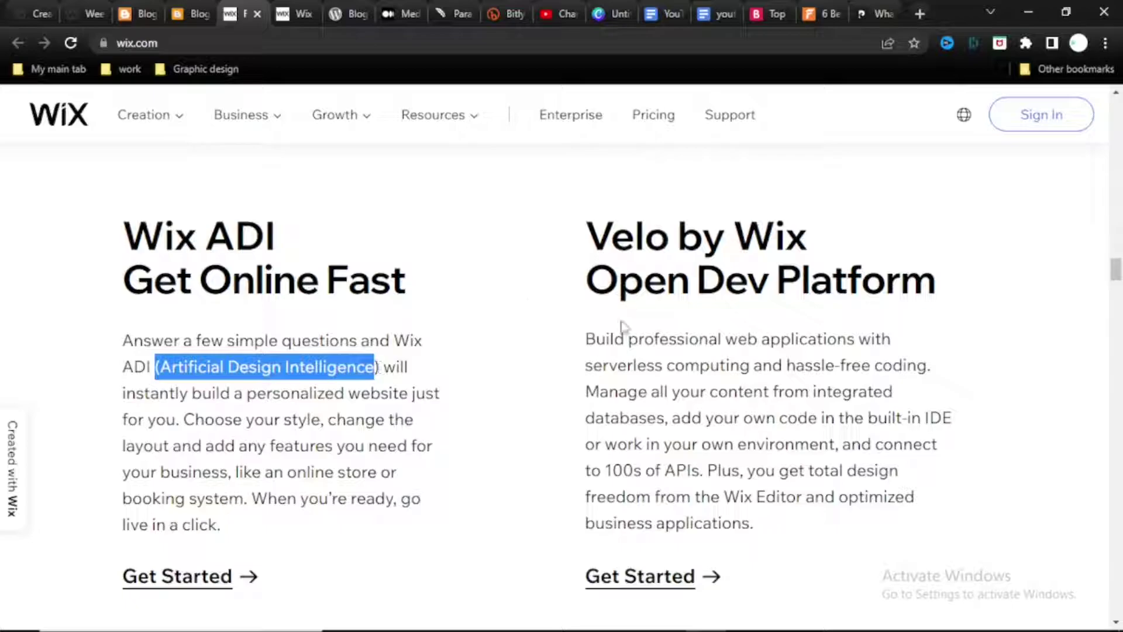
{"action": "left_click_drag", "start_coordinate": [587, 351], "coordinate": [646, 339]}
{"action": "left_click", "coordinate": [757, 320]}
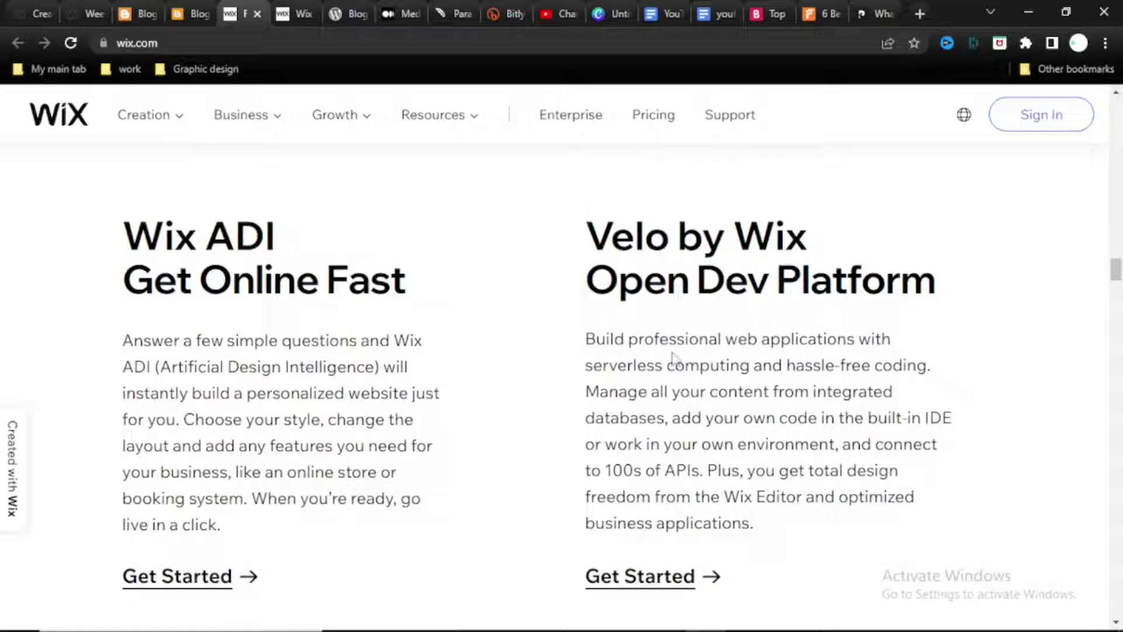
{"action": "left_click_drag", "start_coordinate": [594, 367], "coordinate": [845, 418]}
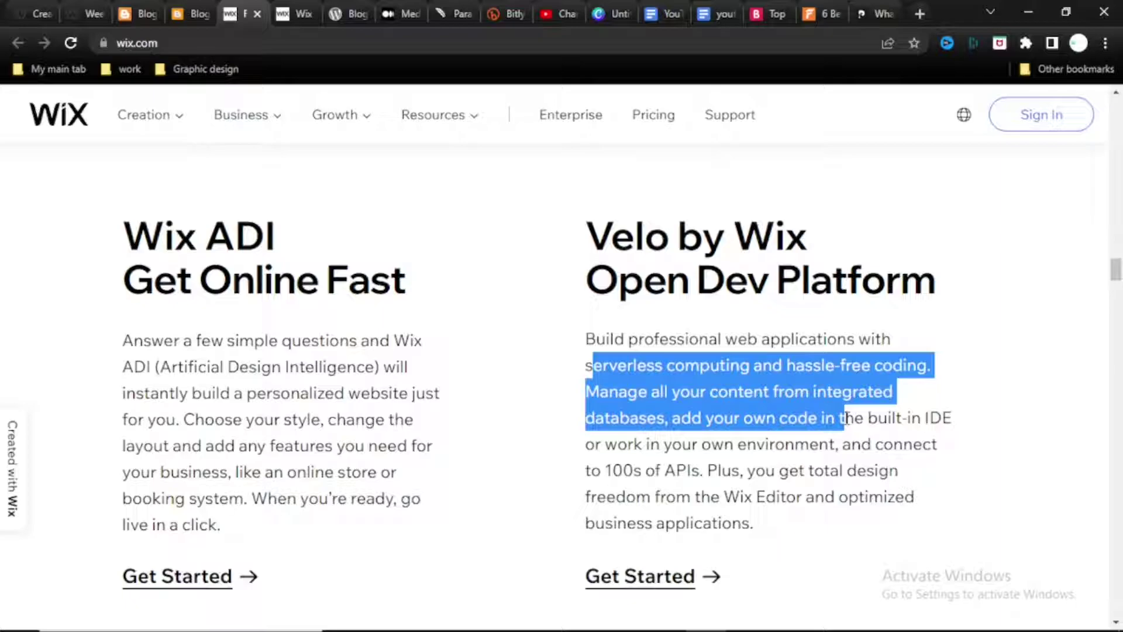
{"action": "left_click", "coordinate": [1017, 355]}
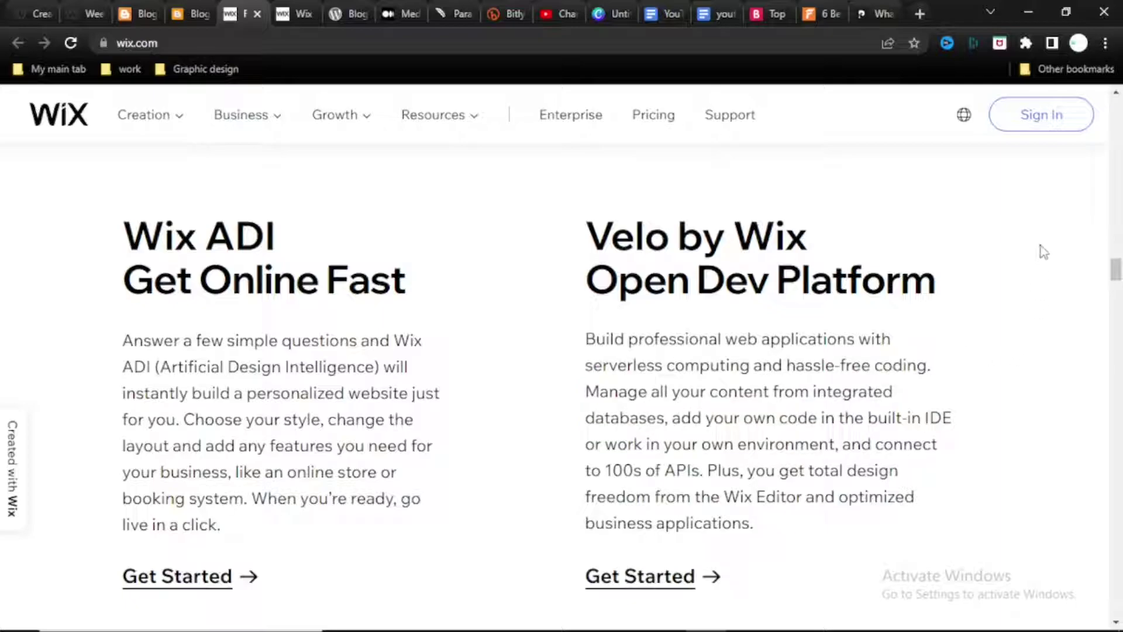
{"action": "left_click_drag", "start_coordinate": [1116, 275], "coordinate": [1117, 298]}
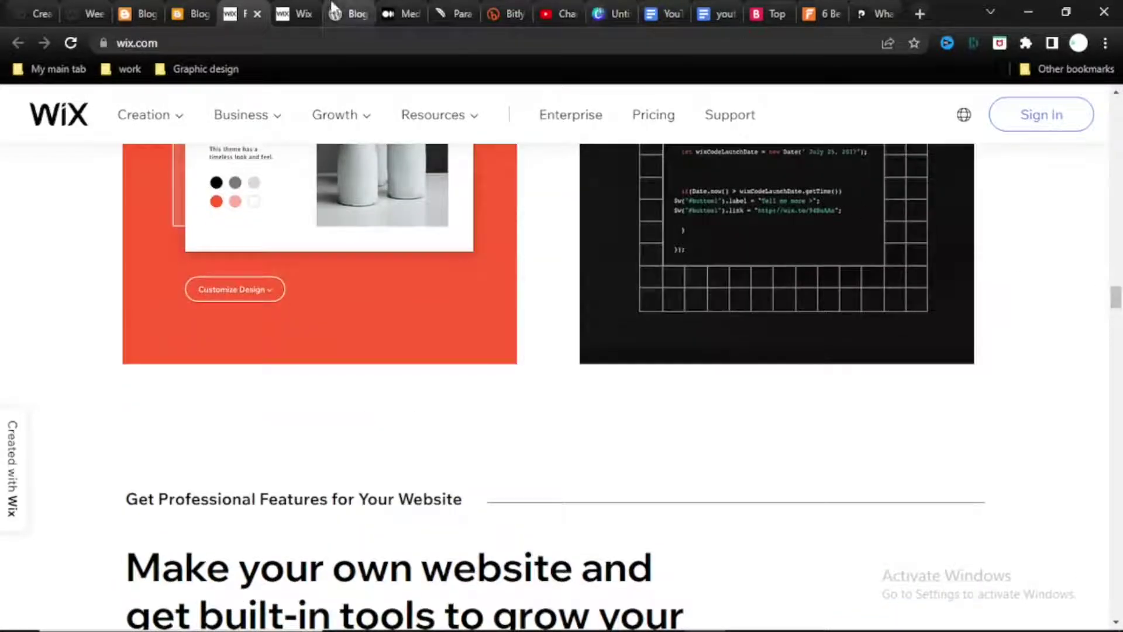
Switch to the Wix Premium Plans pricing page
{"action": "left_click", "coordinate": [296, 9]}
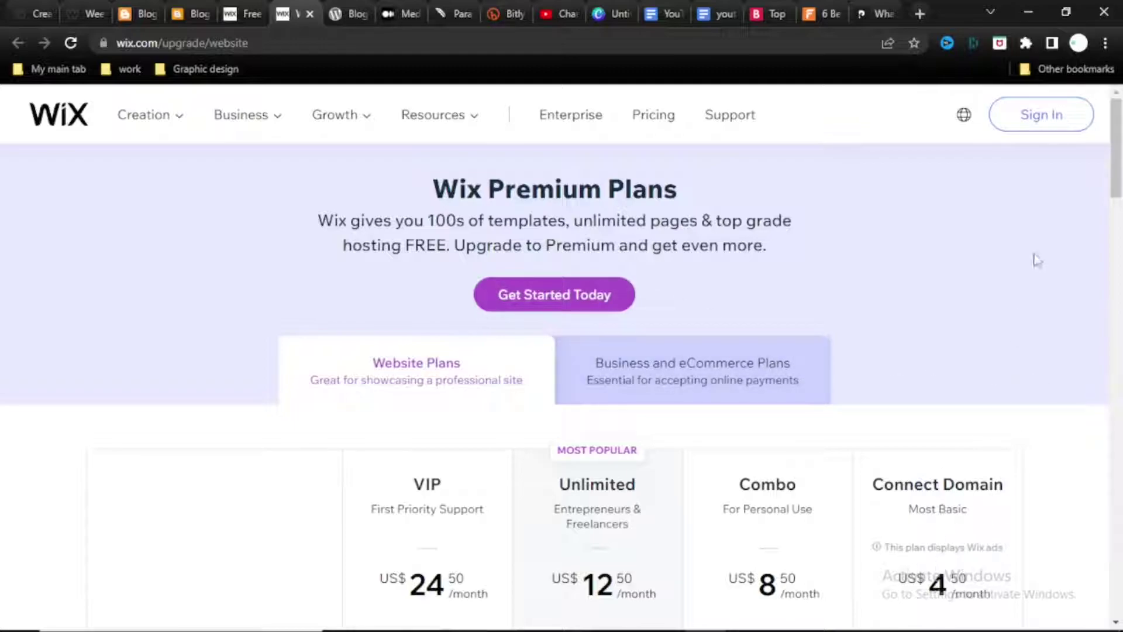
{"action": "scroll", "coordinate": [1118, 153], "scroll_direction": "down", "scroll_amount": 2}
{"action": "scroll", "coordinate": [1118, 154], "scroll_direction": "down", "scroll_amount": 1}
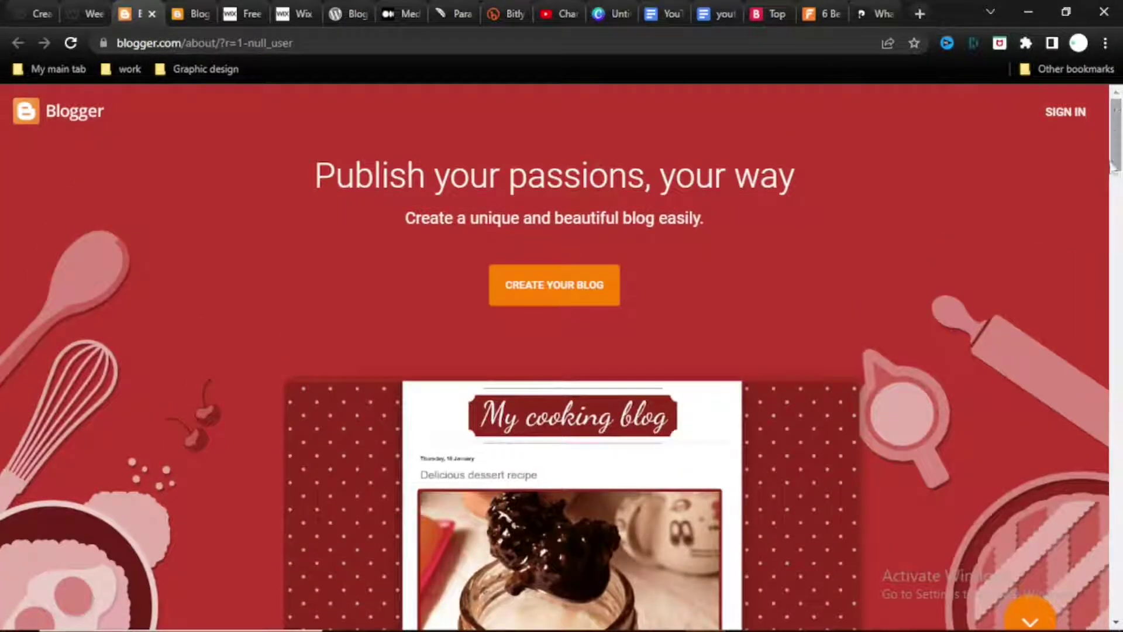
{"action": "scroll", "coordinate": [1117, 154], "scroll_direction": "down", "scroll_amount": 2}
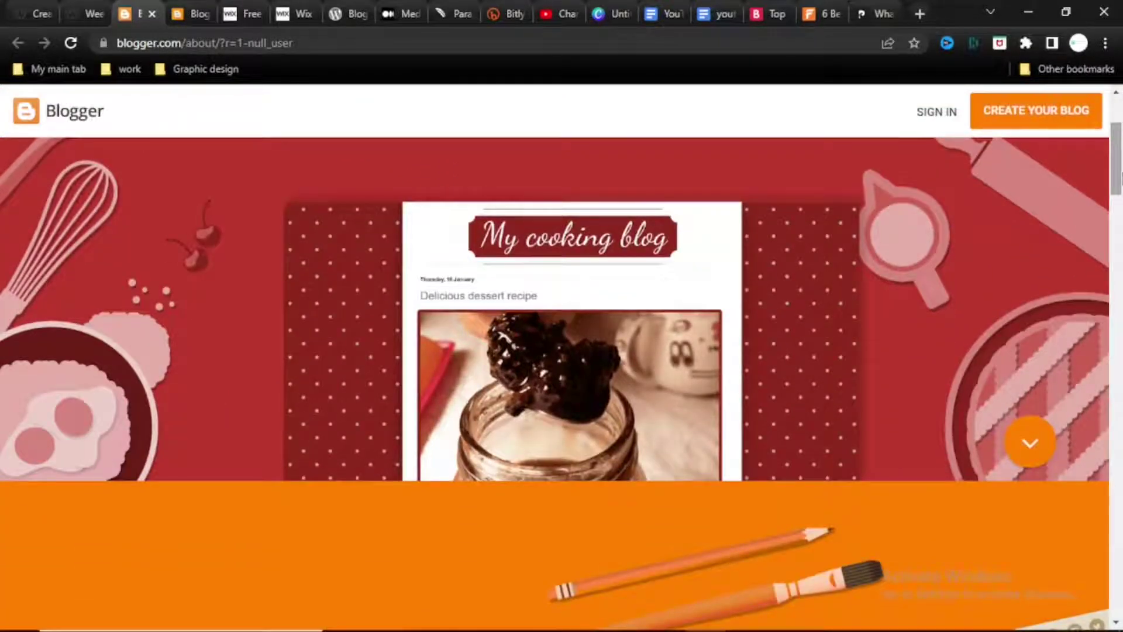
{"action": "scroll", "coordinate": [562, 352], "scroll_direction": "down", "scroll_amount": 1}
{"action": "scroll", "coordinate": [561, 351], "scroll_direction": "down", "scroll_amount": 2}
{"action": "scroll", "coordinate": [562, 351], "scroll_direction": "down", "scroll_amount": 1}
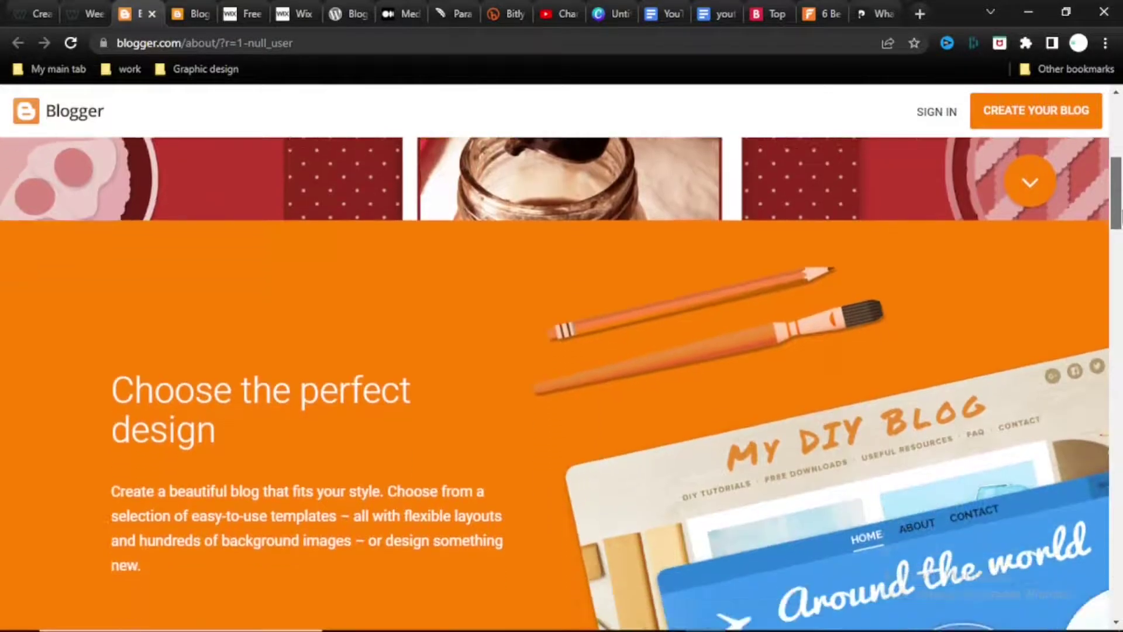
{"action": "scroll", "coordinate": [561, 352], "scroll_direction": "down", "scroll_amount": 1}
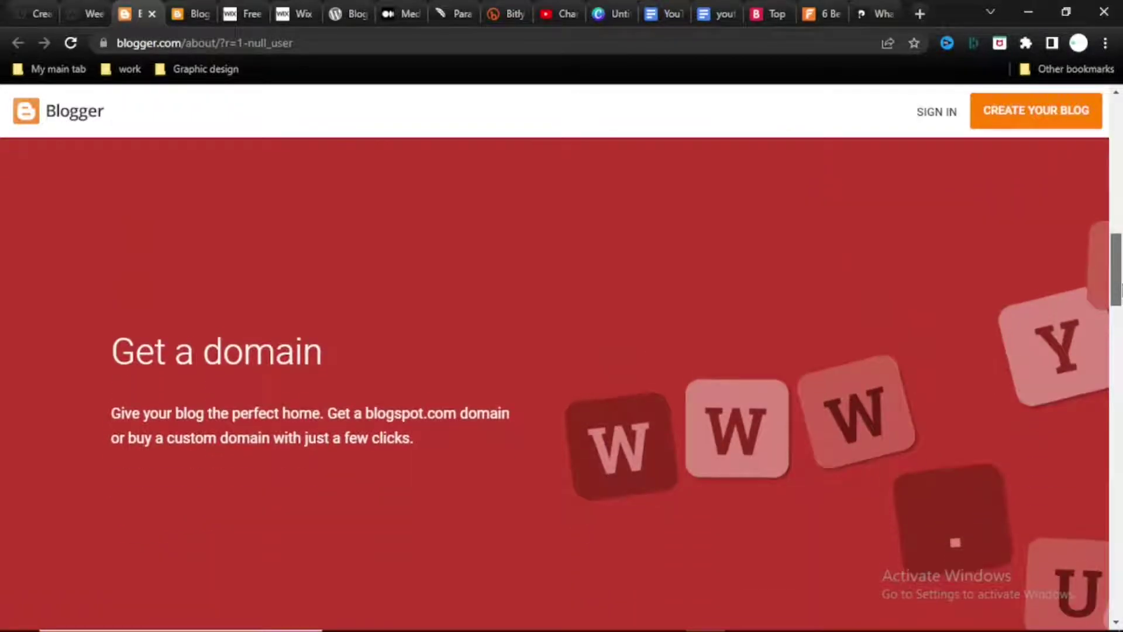
{"action": "mouse_move", "coordinate": [1117, 230]}
{"action": "left_mouse_down"}
{"action": "mouse_move", "coordinate": [1117, 582]}
{"action": "mouse_move", "coordinate": [1115, 431]}
{"action": "mouse_move", "coordinate": [1074, 211]}
{"action": "left_mouse_up"}
{"action": "scroll", "coordinate": [1071, 203], "scroll_direction": "up", "scroll_amount": 1}
{"action": "scroll", "coordinate": [1070, 183], "scroll_direction": "up", "scroll_amount": 3}
{"action": "scroll", "coordinate": [1064, 163], "scroll_direction": "up", "scroll_amount": 1}
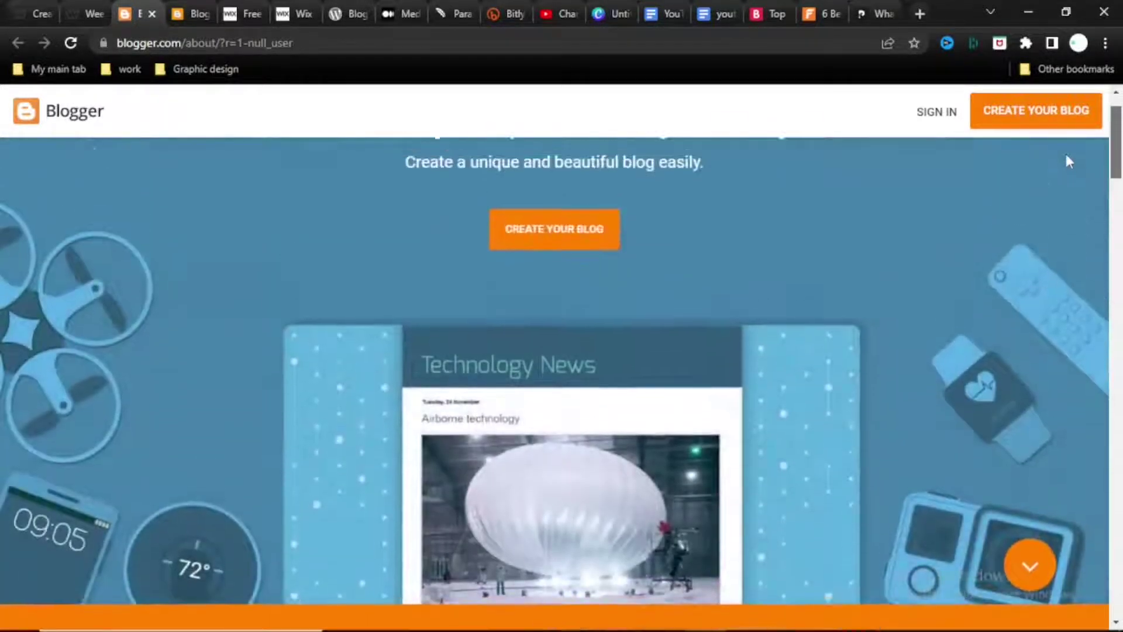
{"action": "scroll", "coordinate": [1065, 151], "scroll_direction": "up", "scroll_amount": 2}
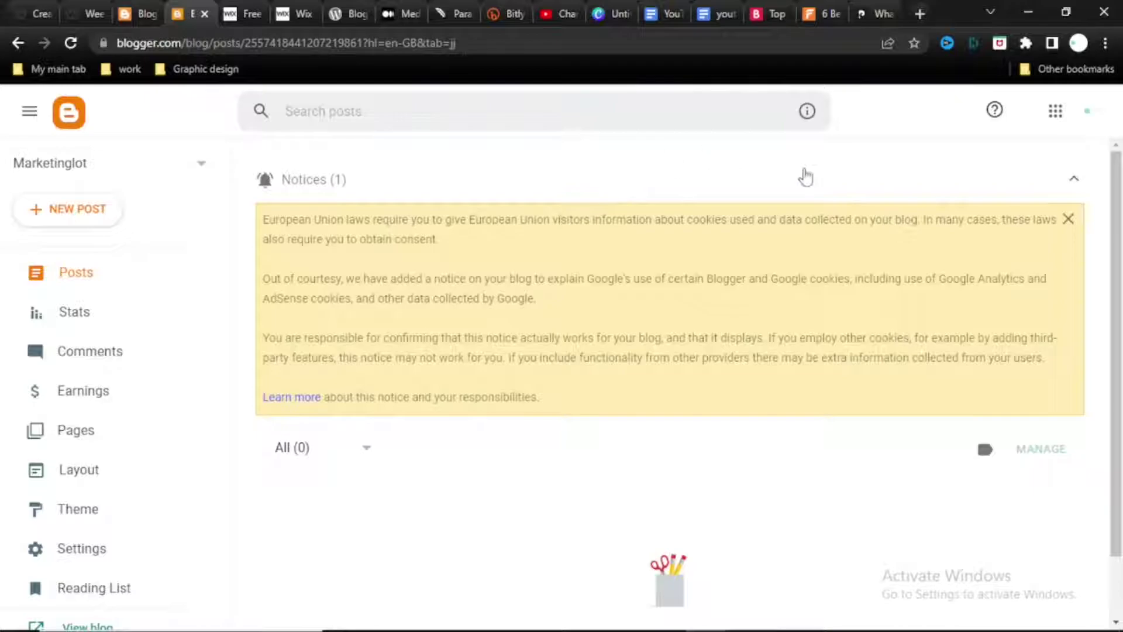
{"action": "scroll", "coordinate": [670, 387], "scroll_direction": "down", "scroll_amount": 1}
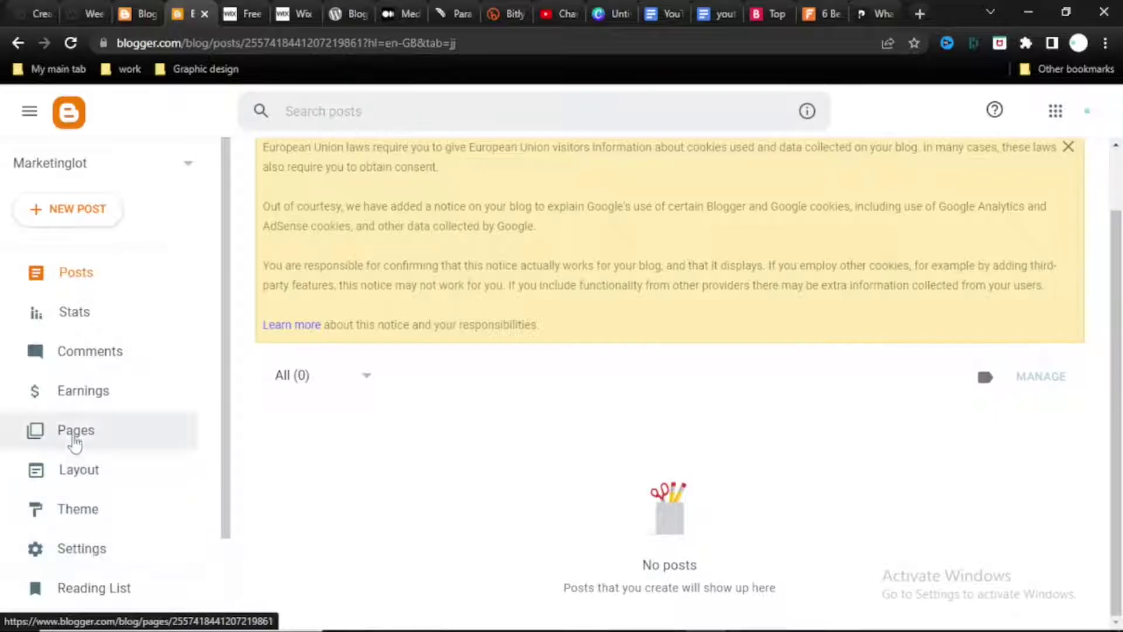
Go to Settings from the Blogger dashboard sidebar
{"action": "left_click", "coordinate": [81, 549]}
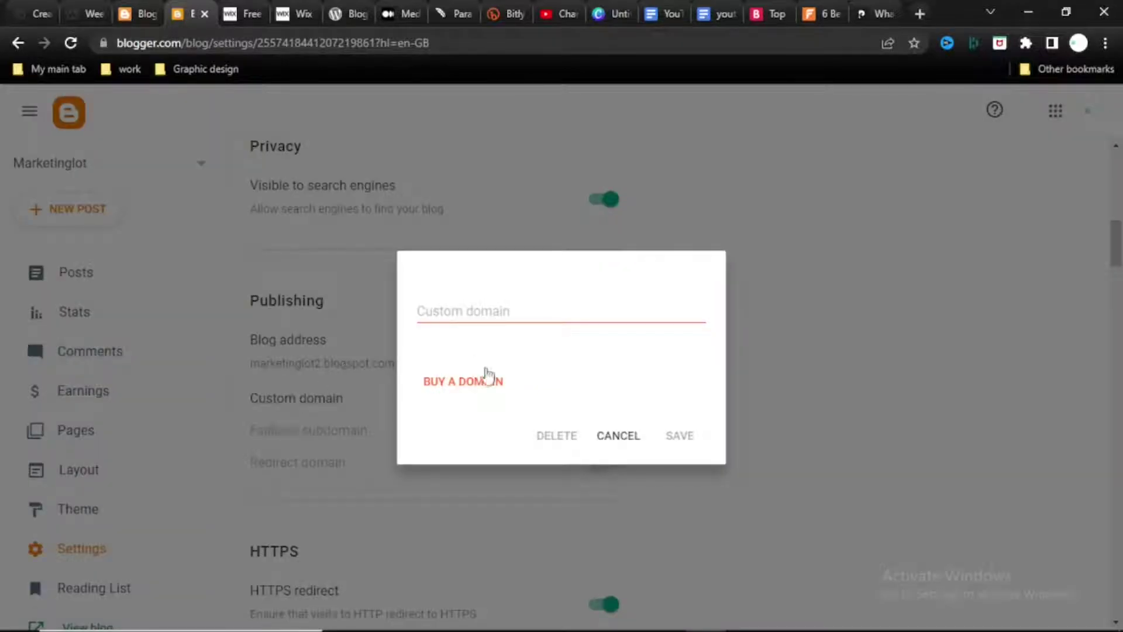
Start entering a custom domain in Blogger's Publishing settings, then cancel without saving
{"action": "left_click", "coordinate": [440, 314]}
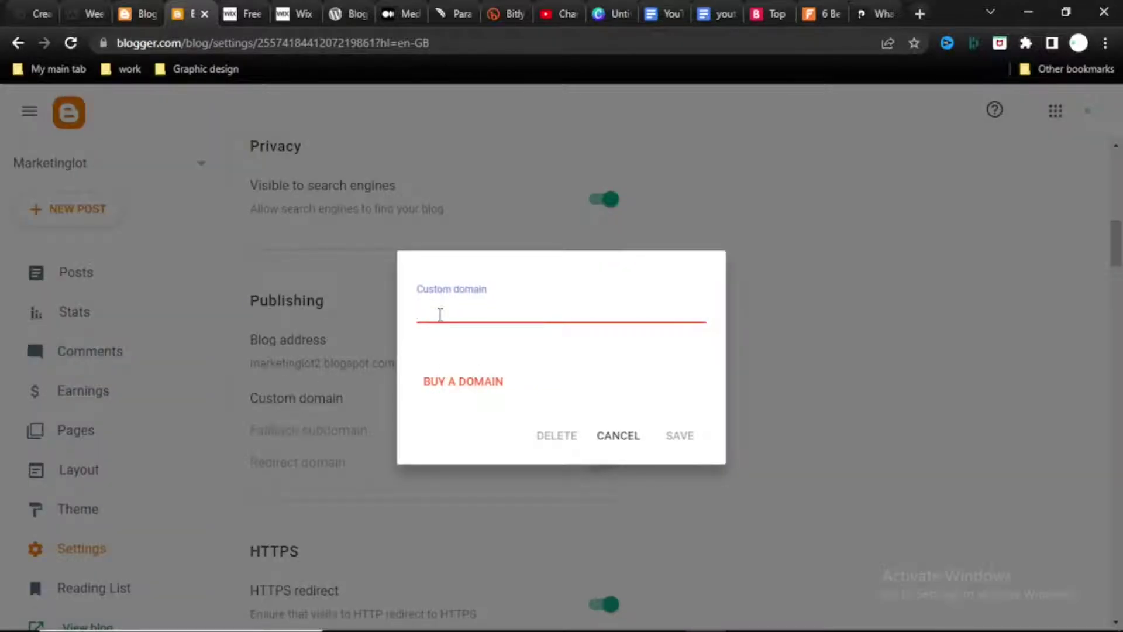
{"action": "type", "text": "marke"}
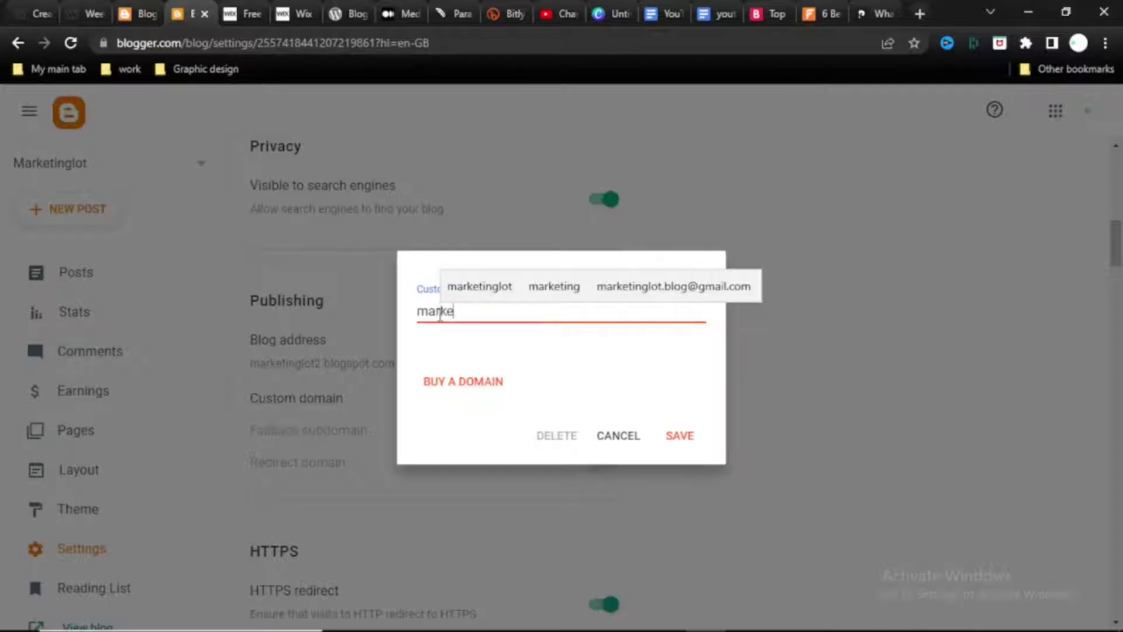
{"action": "type", "text": "tinglot"}
{"action": "left_click", "coordinate": [658, 437]}
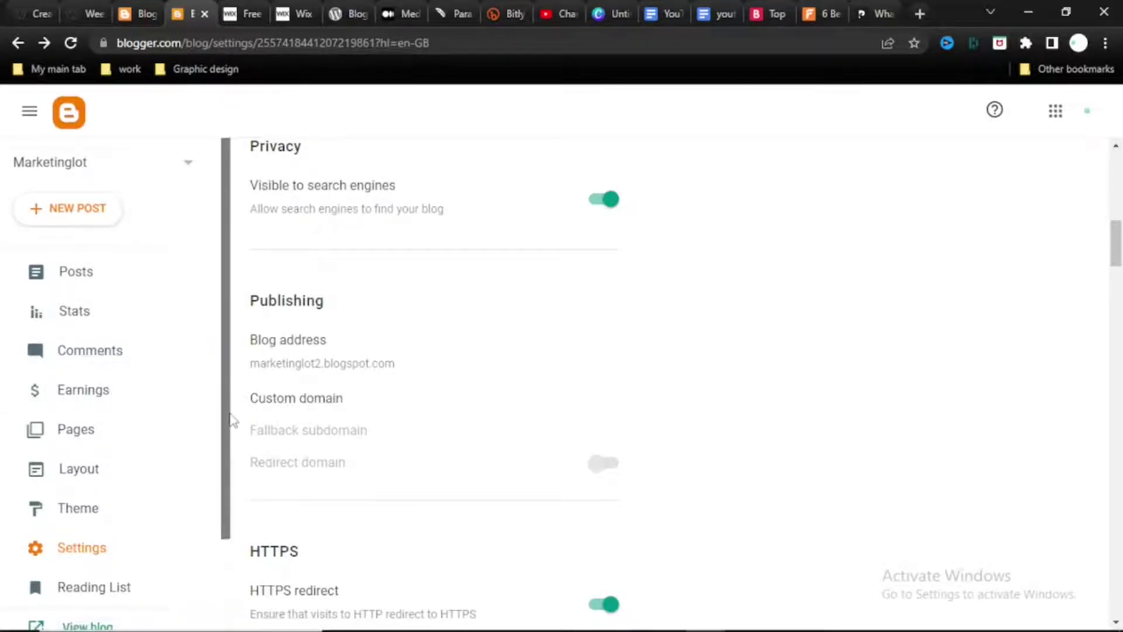
{"action": "scroll", "coordinate": [230, 474], "scroll_direction": "down", "scroll_amount": 2}
{"action": "scroll", "coordinate": [226, 351], "scroll_direction": "up", "scroll_amount": 2}
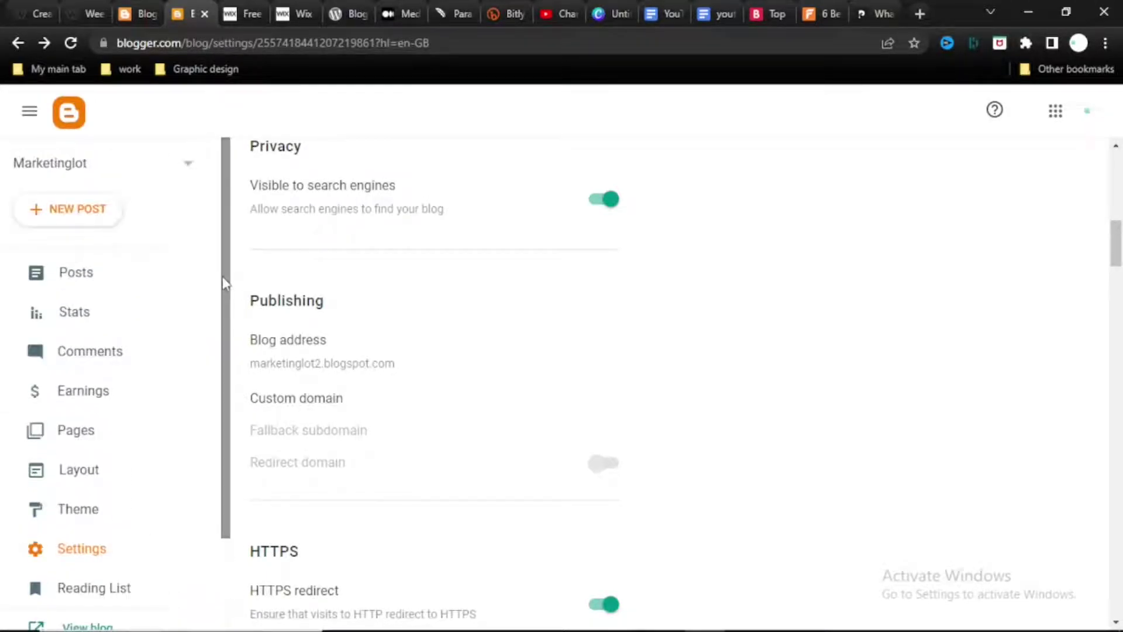
Return to the WordPress.org homepage to browse its themes, showcase and features
{"action": "left_click", "coordinate": [351, 13]}
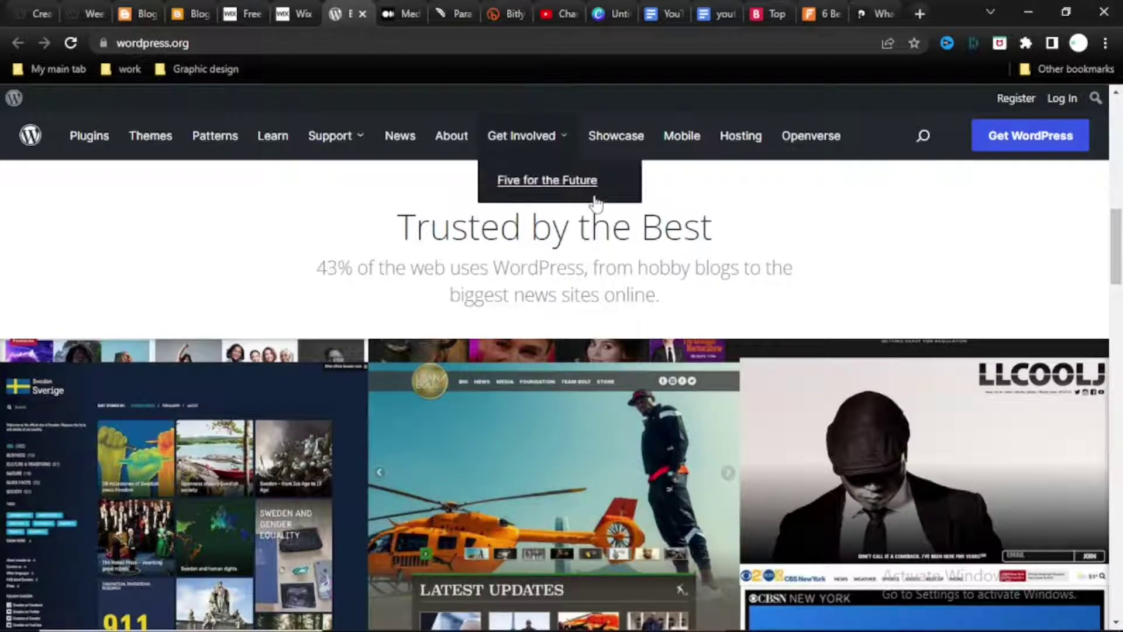
{"action": "left_click_drag", "start_coordinate": [1115, 246], "coordinate": [1114, 149]}
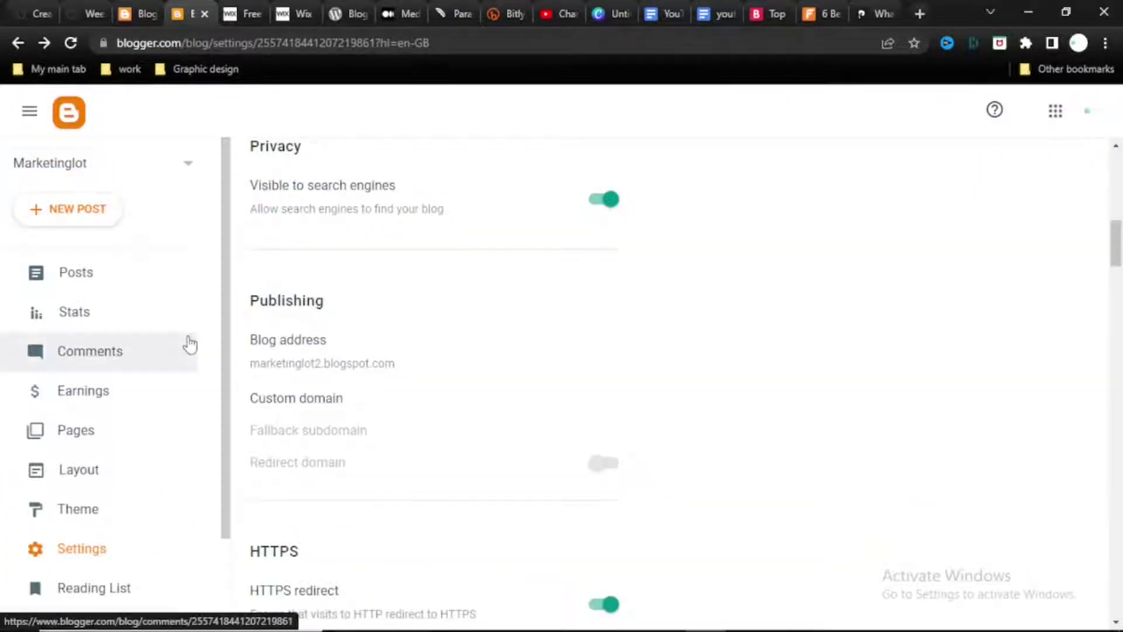
{"action": "left_click_drag", "start_coordinate": [227, 406], "coordinate": [234, 527]}
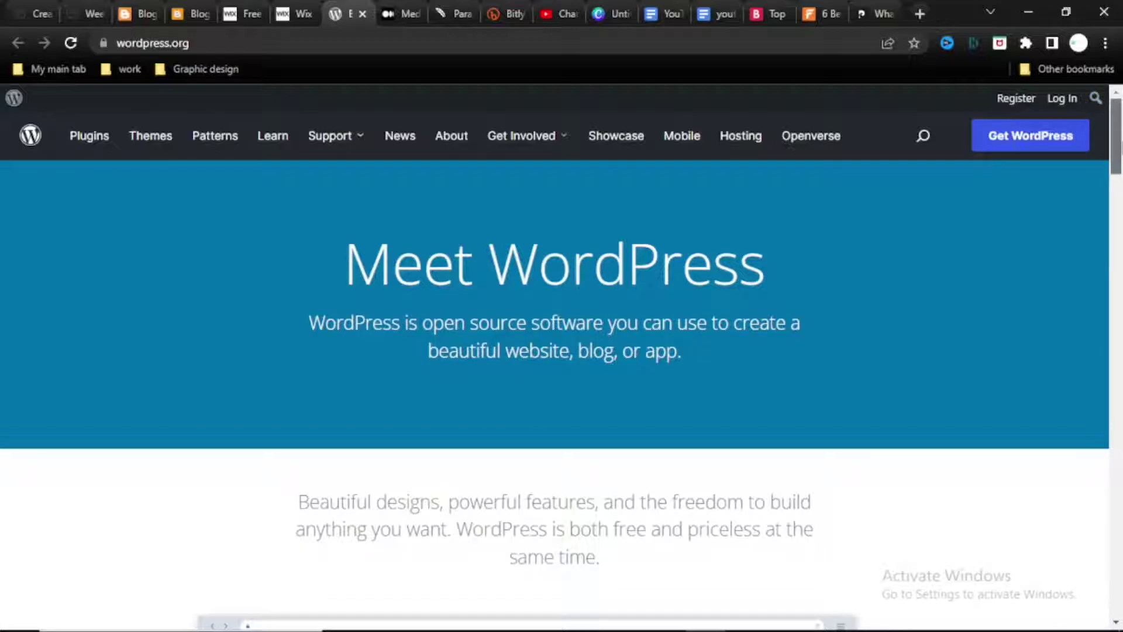
{"action": "left_click_drag", "start_coordinate": [1114, 114], "coordinate": [1115, 134]}
{"action": "scroll", "coordinate": [562, 351], "scroll_direction": "down", "scroll_amount": 1}
{"action": "scroll", "coordinate": [561, 352], "scroll_direction": "down", "scroll_amount": 3}
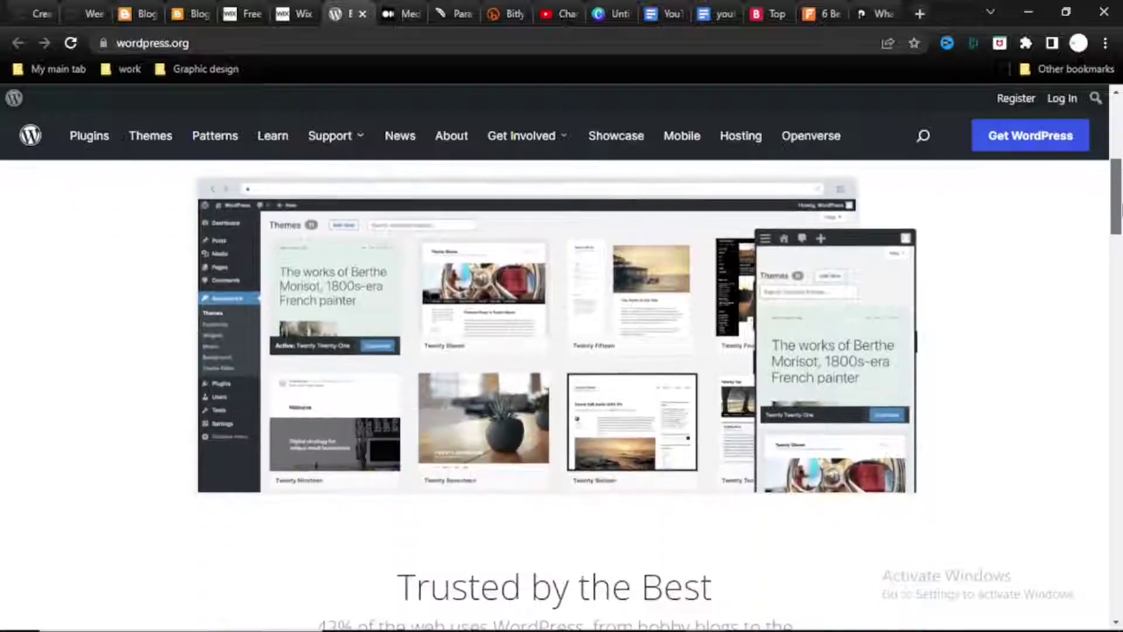
{"action": "left_click_drag", "start_coordinate": [1120, 211], "coordinate": [1120, 256]}
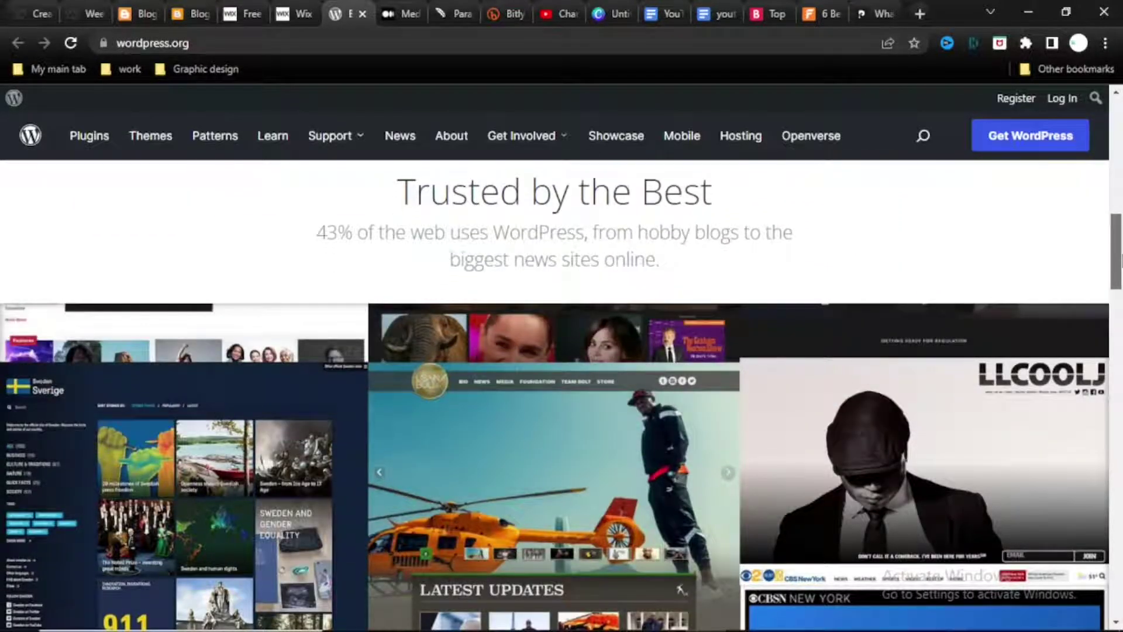
{"action": "mouse_move", "coordinate": [1120, 256]}
{"action": "left_mouse_down"}
{"action": "mouse_move", "coordinate": [1119, 532]}
{"action": "mouse_move", "coordinate": [1111, 358]}
{"action": "mouse_move", "coordinate": [1111, 384]}
{"action": "left_mouse_up"}
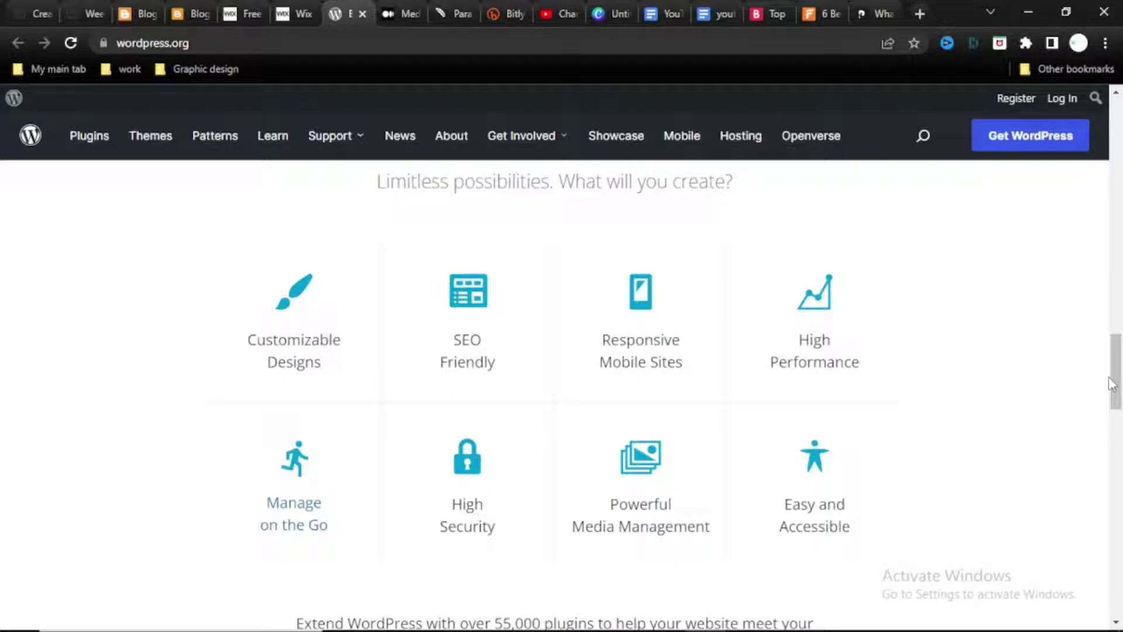
{"action": "left_click_drag", "start_coordinate": [1113, 383], "coordinate": [1113, 166]}
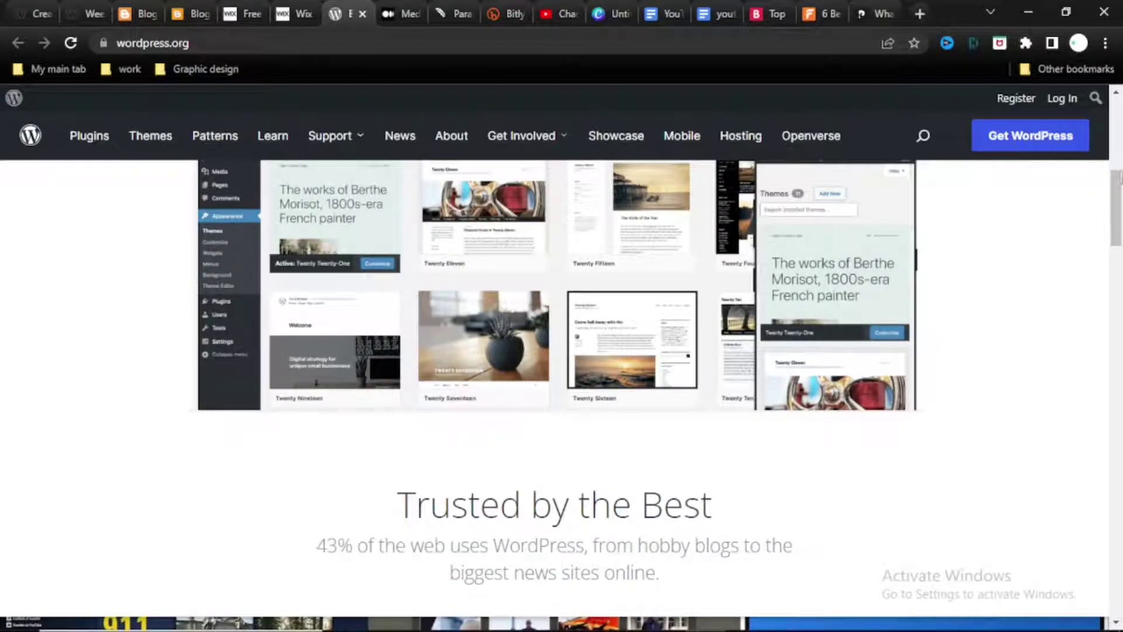
{"action": "left_click_drag", "start_coordinate": [1116, 180], "coordinate": [1119, 105]}
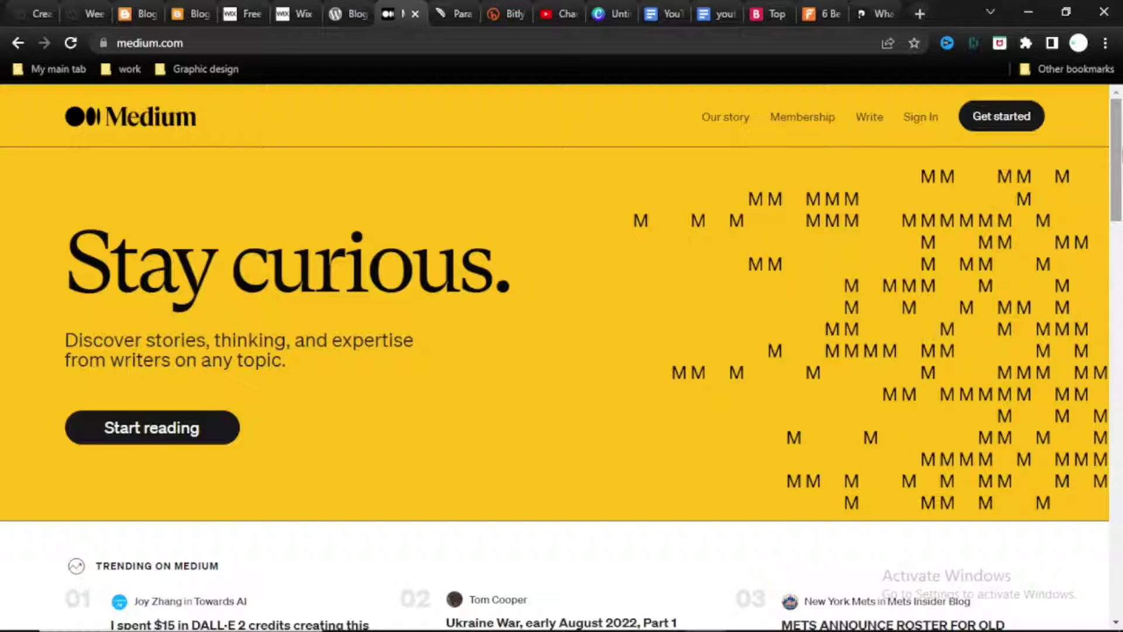
{"action": "scroll", "coordinate": [562, 351], "scroll_direction": "down", "scroll_amount": 2}
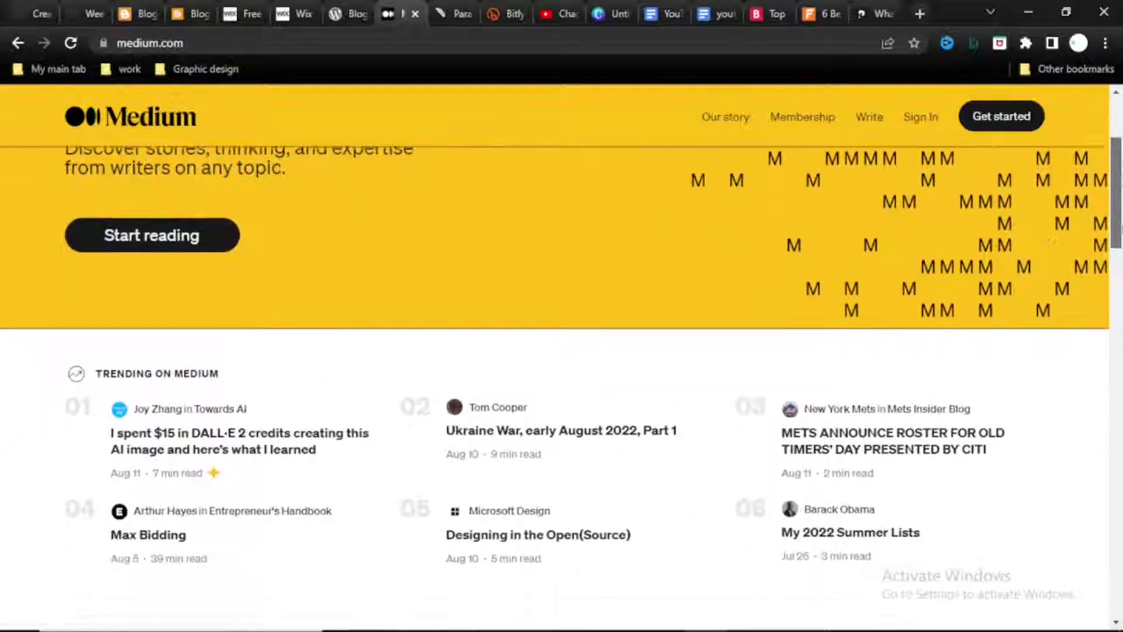
{"action": "scroll", "coordinate": [561, 351], "scroll_direction": "down", "scroll_amount": 2}
{"action": "scroll", "coordinate": [562, 351], "scroll_direction": "down", "scroll_amount": 2}
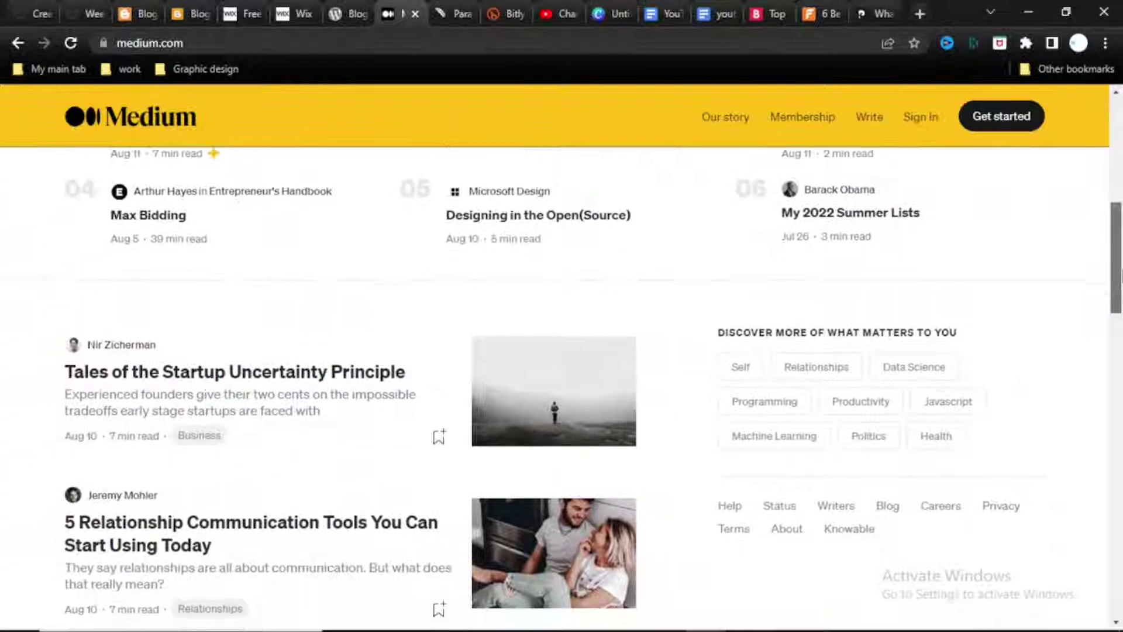
{"action": "scroll", "coordinate": [1121, 281], "scroll_direction": "down", "scroll_amount": 1}
{"action": "scroll", "coordinate": [1120, 294], "scroll_direction": "down", "scroll_amount": 1}
{"action": "scroll", "coordinate": [1120, 308], "scroll_direction": "down", "scroll_amount": 1}
{"action": "scroll", "coordinate": [1120, 311], "scroll_direction": "down", "scroll_amount": 1}
{"action": "scroll", "coordinate": [1121, 318], "scroll_direction": "down", "scroll_amount": 1}
{"action": "scroll", "coordinate": [1121, 325], "scroll_direction": "down", "scroll_amount": 1}
{"action": "scroll", "coordinate": [1121, 334], "scroll_direction": "down", "scroll_amount": 1}
{"action": "scroll", "coordinate": [1121, 342], "scroll_direction": "down", "scroll_amount": 3}
{"action": "scroll", "coordinate": [1121, 360], "scroll_direction": "down", "scroll_amount": 1}
{"action": "scroll", "coordinate": [1121, 378], "scroll_direction": "down", "scroll_amount": 4}
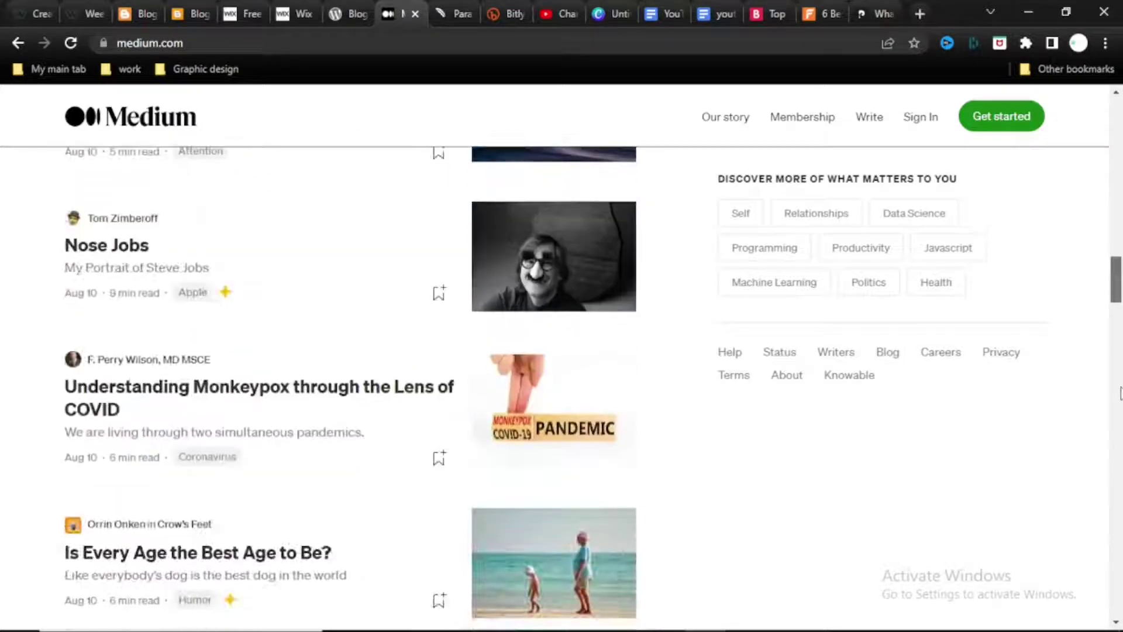
{"action": "scroll", "coordinate": [1120, 399], "scroll_direction": "down", "scroll_amount": 1}
{"action": "scroll", "coordinate": [1120, 408], "scroll_direction": "down", "scroll_amount": 3}
{"action": "scroll", "coordinate": [1120, 421], "scroll_direction": "down", "scroll_amount": 1}
{"action": "scroll", "coordinate": [1120, 434], "scroll_direction": "down", "scroll_amount": 1}
{"action": "scroll", "coordinate": [1118, 439], "scroll_direction": "down", "scroll_amount": 1}
{"action": "scroll", "coordinate": [1118, 447], "scroll_direction": "down", "scroll_amount": 1}
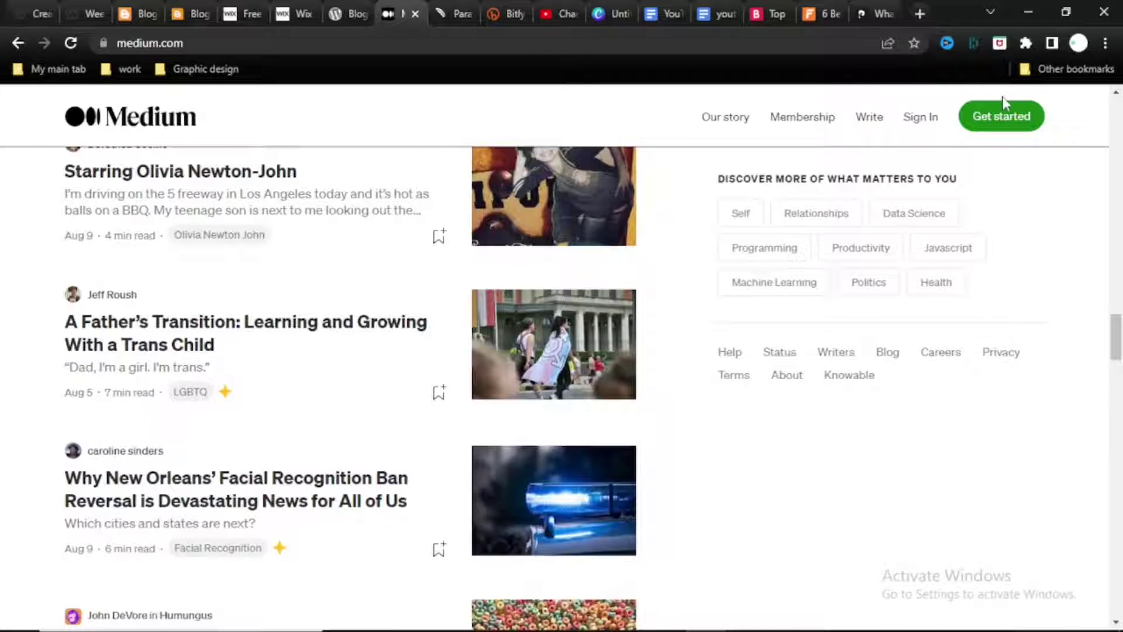
Bring up the Join Medium sign-up dialog via Get started
{"action": "left_click", "coordinate": [1003, 120]}
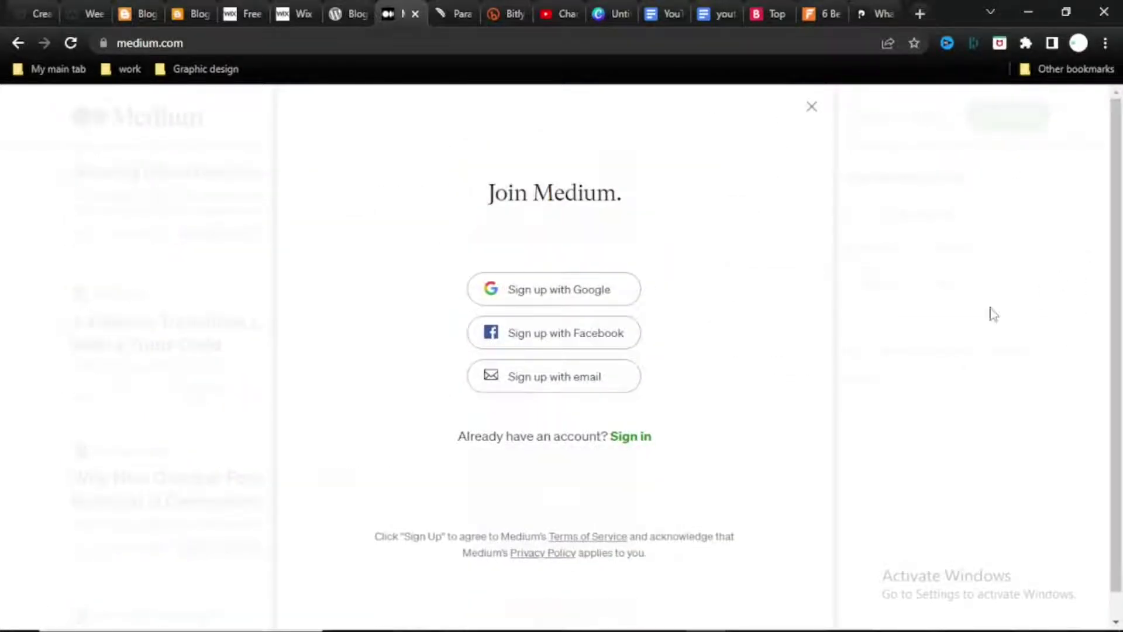
Sign up to Medium with a Google account and reach the home feed
{"action": "left_click", "coordinate": [605, 293]}
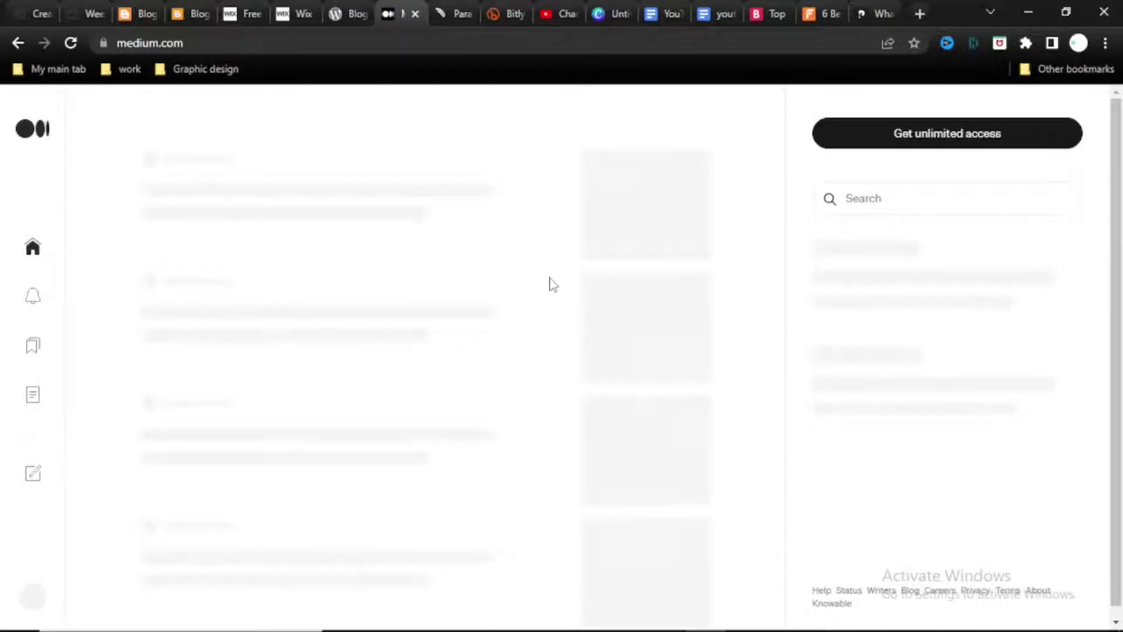
{"action": "scroll", "coordinate": [1115, 450], "scroll_direction": "down", "scroll_amount": 10}
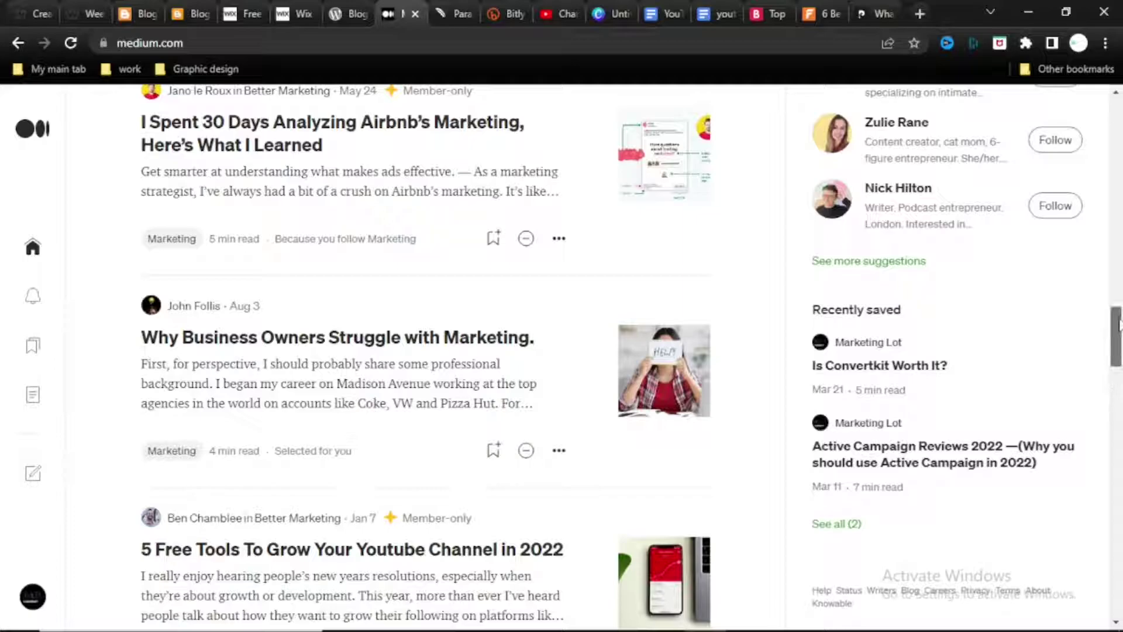
Scroll Medium's signed-in feed, check the account menu, then return to WordPress.org
{"action": "left_click", "coordinate": [1116, 417]}
{"action": "scroll", "coordinate": [1116, 417], "scroll_direction": "down", "scroll_amount": 5}
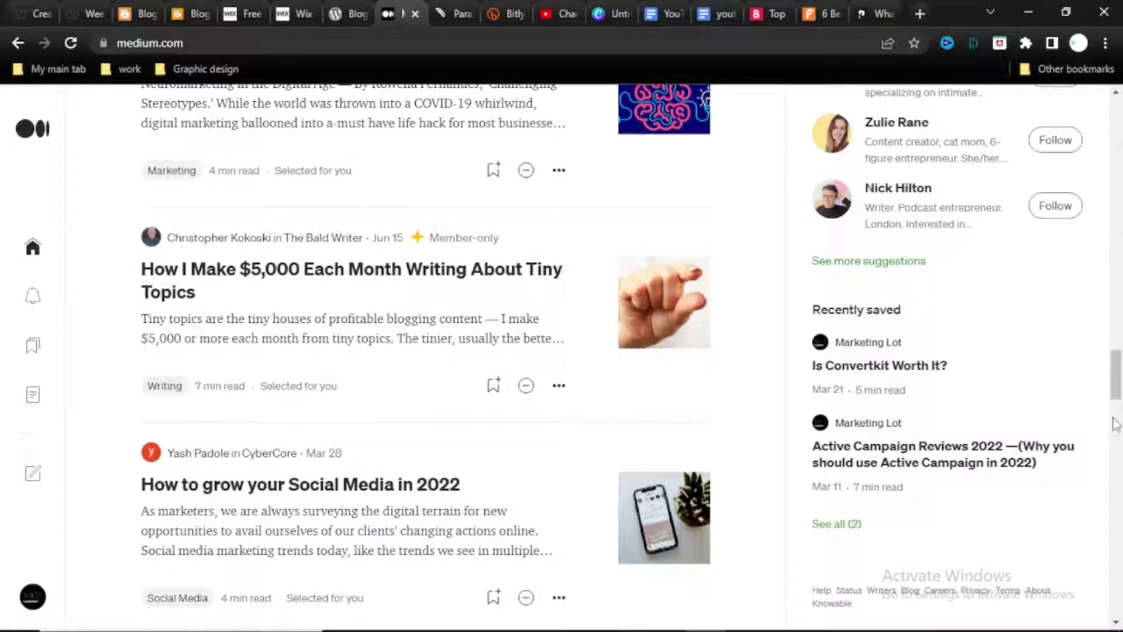
{"action": "scroll", "coordinate": [1115, 413], "scroll_direction": "down", "scroll_amount": 5}
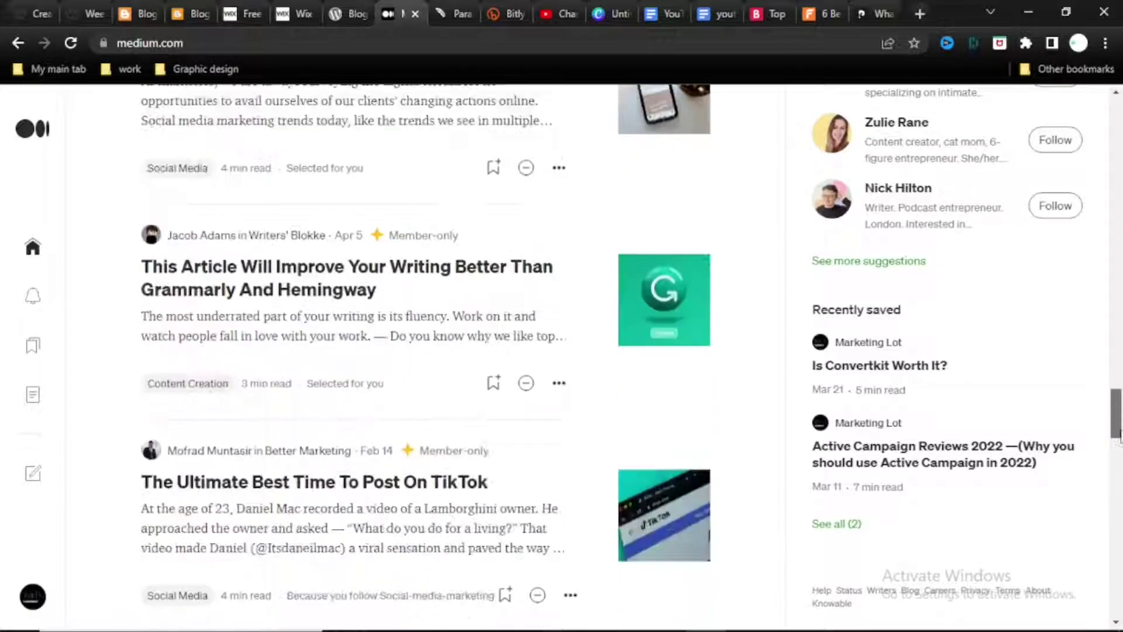
{"action": "scroll", "coordinate": [1117, 426], "scroll_direction": "down", "scroll_amount": 2}
{"action": "scroll", "coordinate": [1118, 436], "scroll_direction": "down", "scroll_amount": 5}
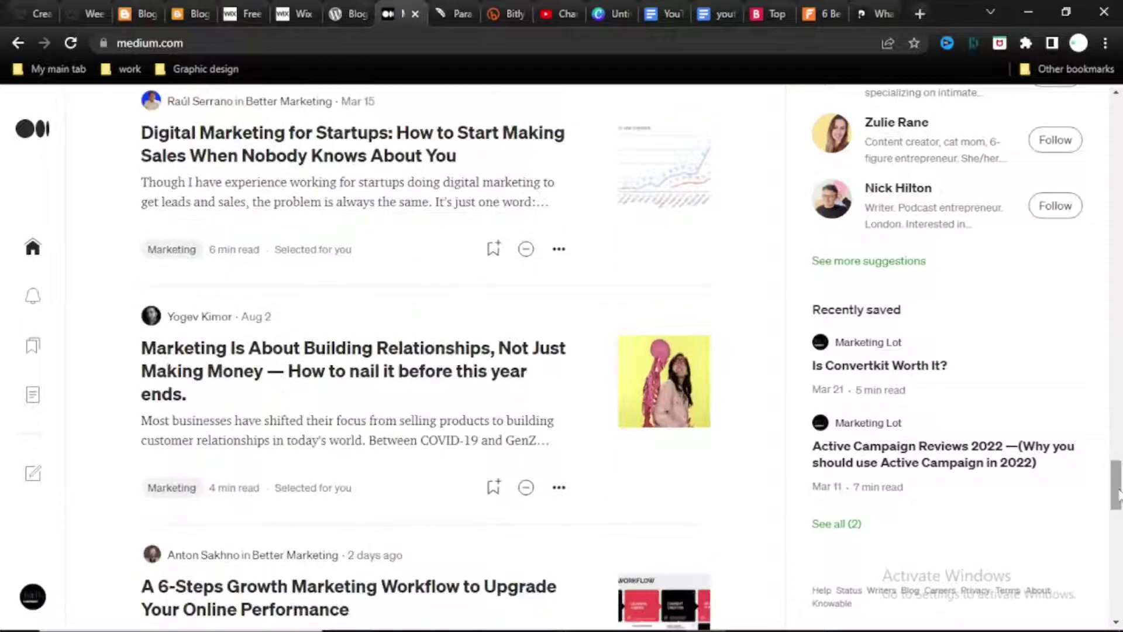
{"action": "scroll", "coordinate": [1119, 500], "scroll_direction": "down", "scroll_amount": 1}
{"action": "scroll", "coordinate": [1119, 527], "scroll_direction": "down", "scroll_amount": 4}
{"action": "scroll", "coordinate": [1118, 562], "scroll_direction": "down", "scroll_amount": 4}
{"action": "left_click_drag", "start_coordinate": [1117, 487], "coordinate": [1108, 88]}
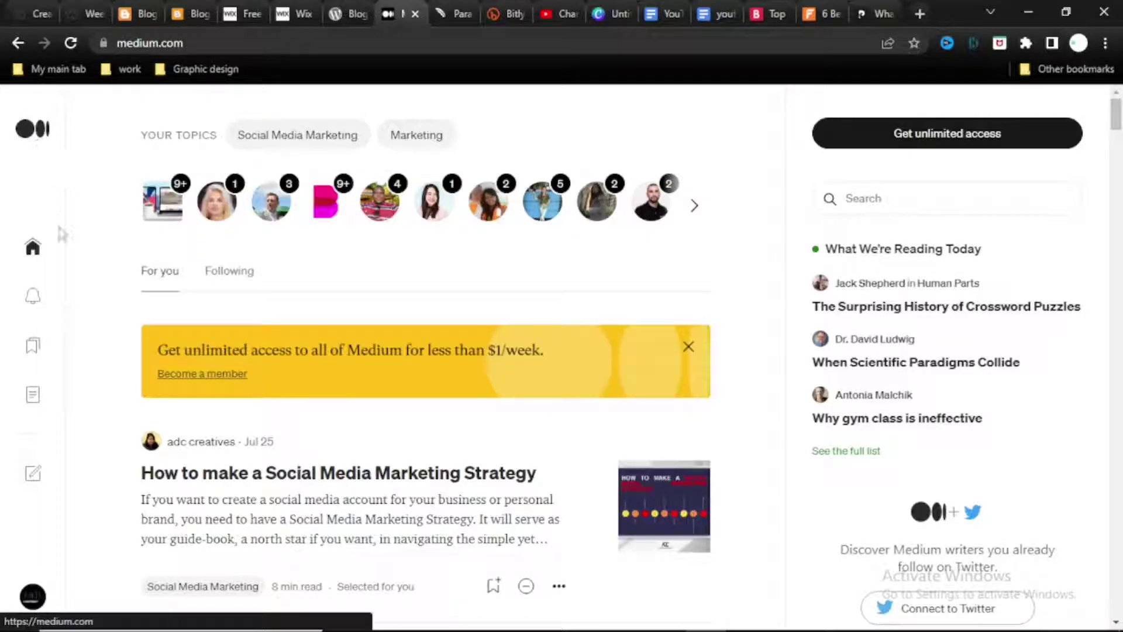
{"action": "left_click", "coordinate": [33, 598]}
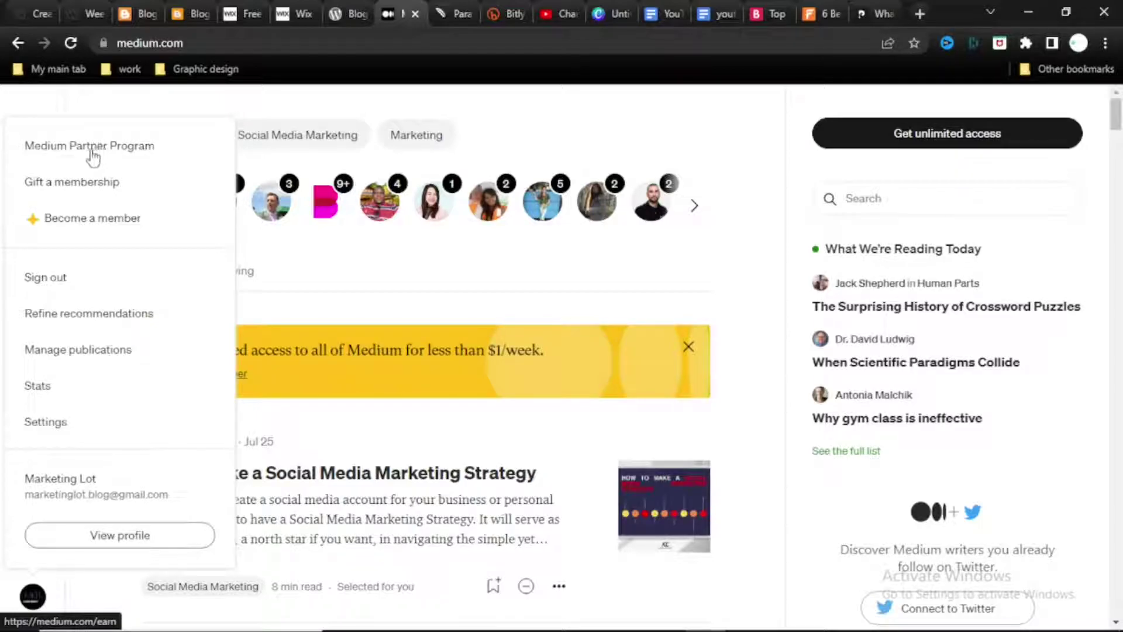
{"action": "left_click", "coordinate": [569, 296]}
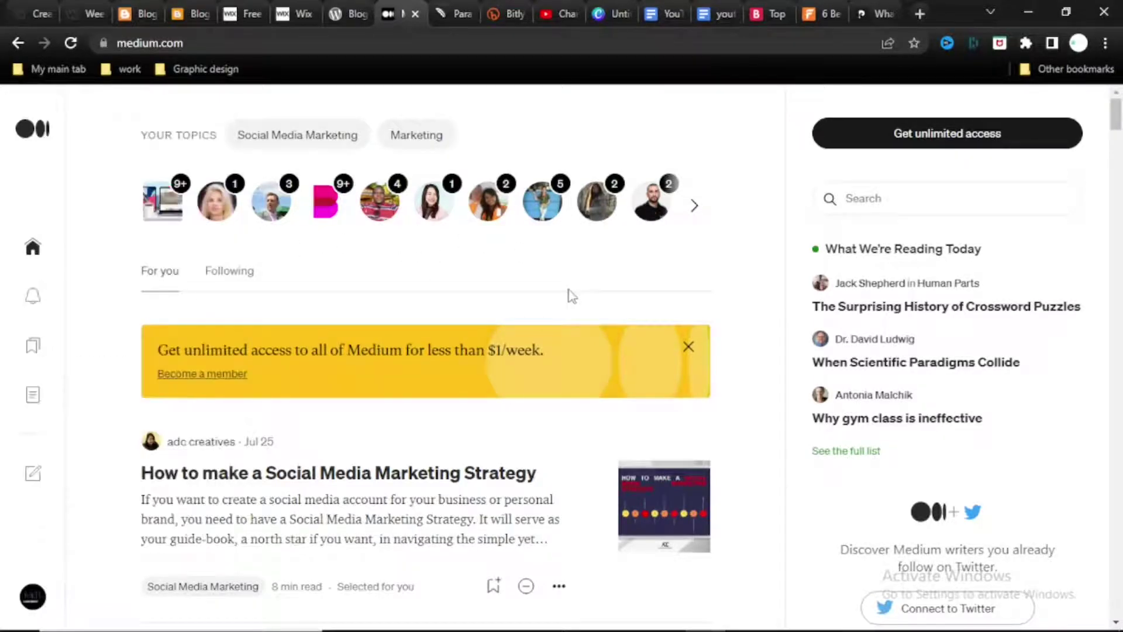
Revisit the Wix pricing, Blogger settings, Blogger about, Wix home and Weebly tabs in turn
{"action": "left_click", "coordinate": [304, 19]}
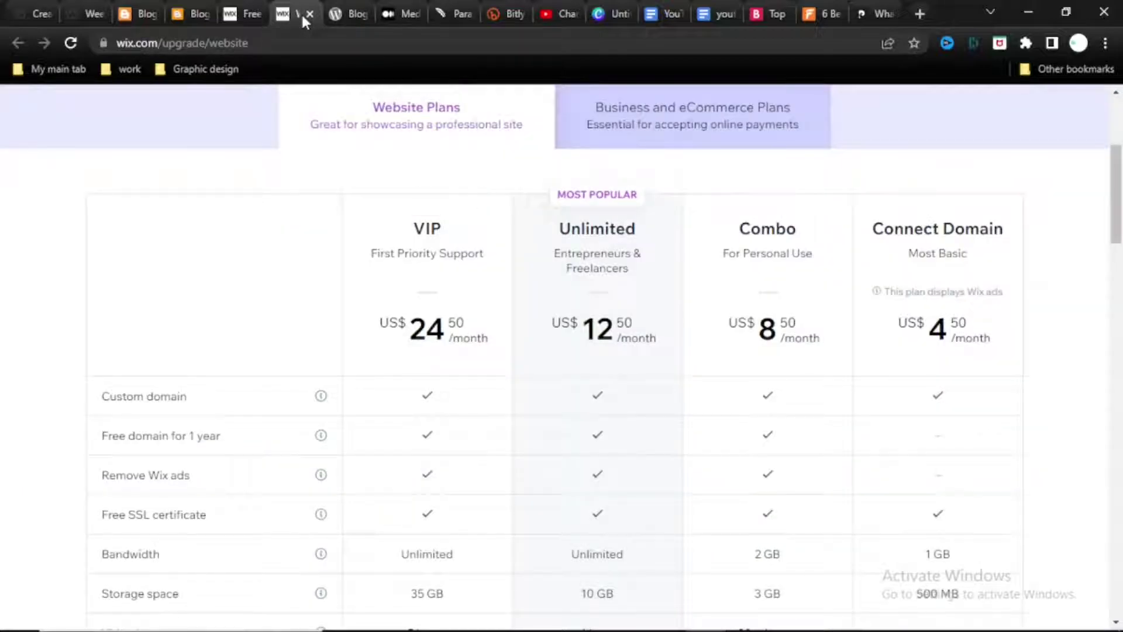
{"action": "left_click", "coordinate": [194, 13]}
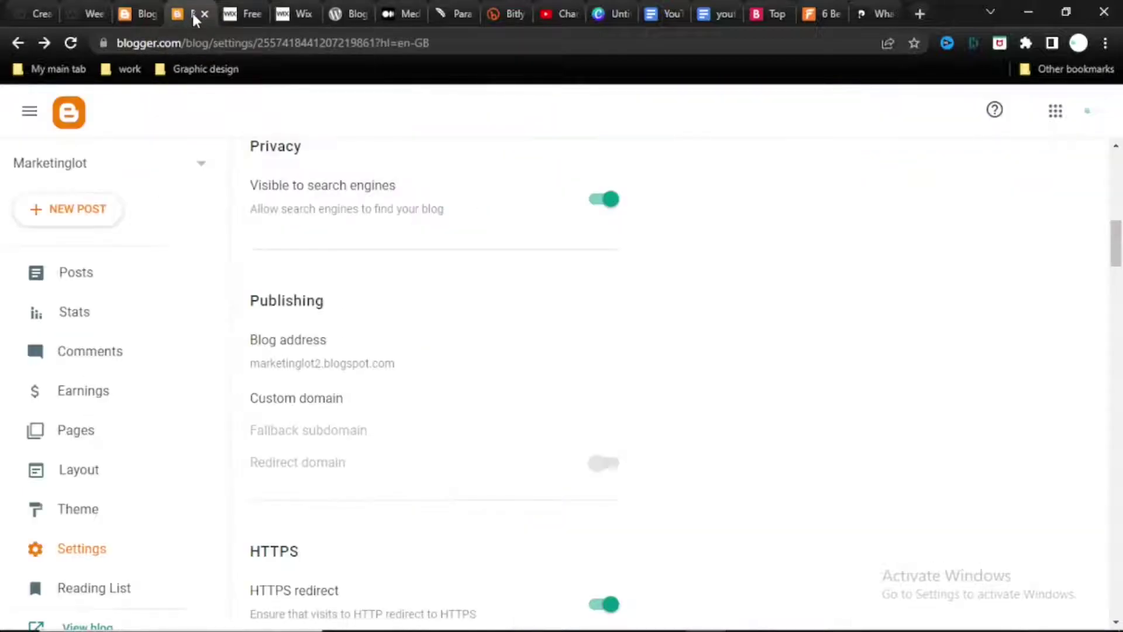
{"action": "left_click", "coordinate": [162, 12]}
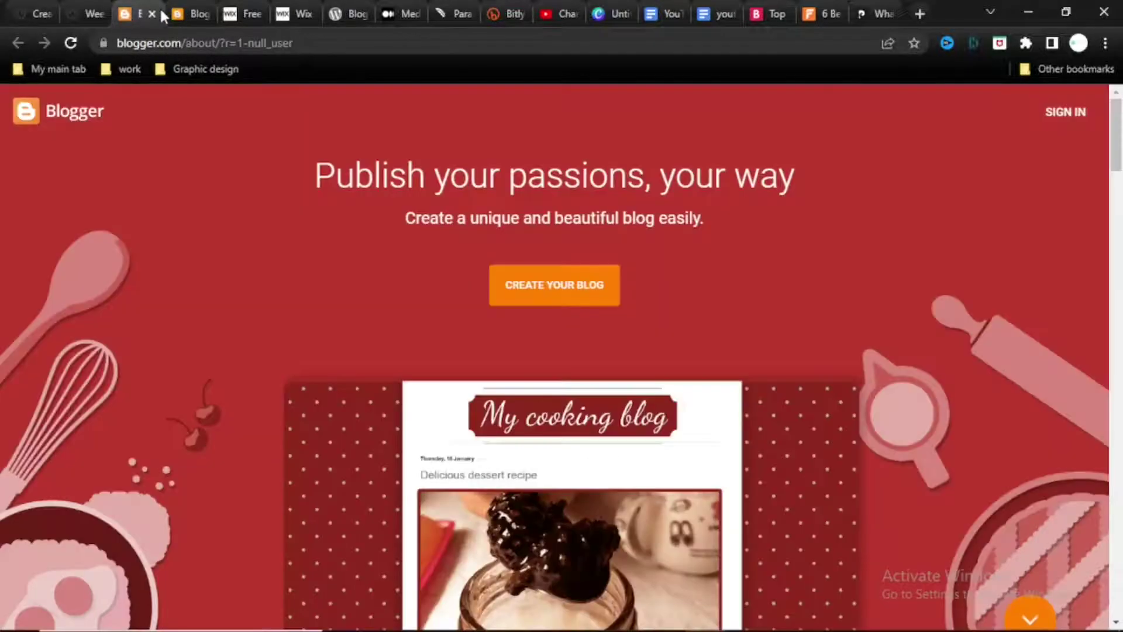
{"action": "left_click", "coordinate": [231, 18]}
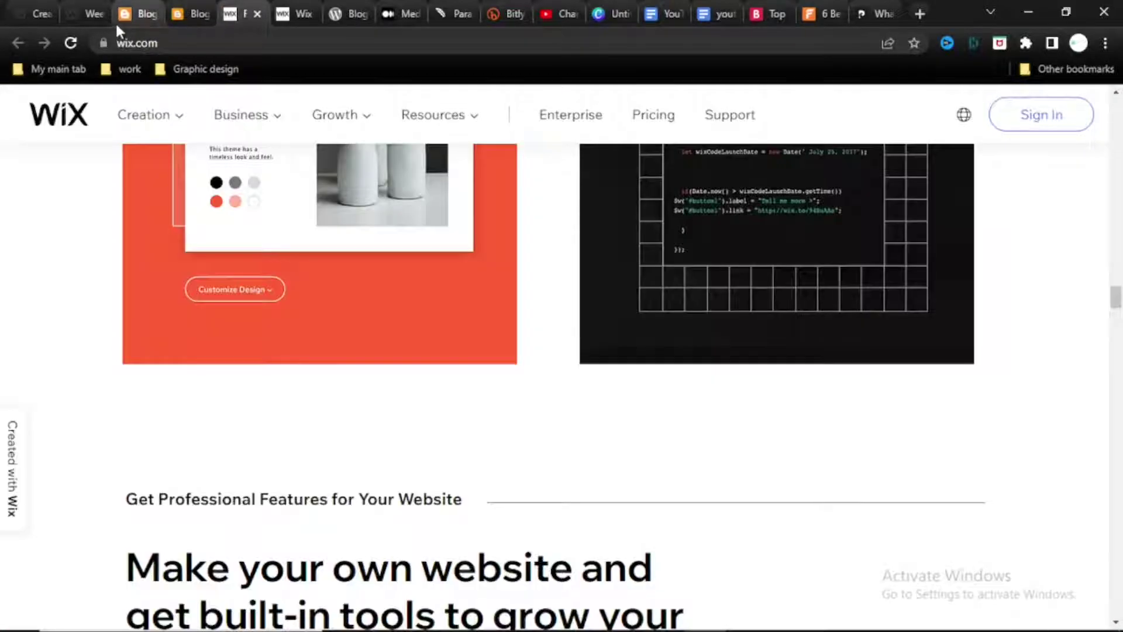
{"action": "left_click", "coordinate": [43, 12]}
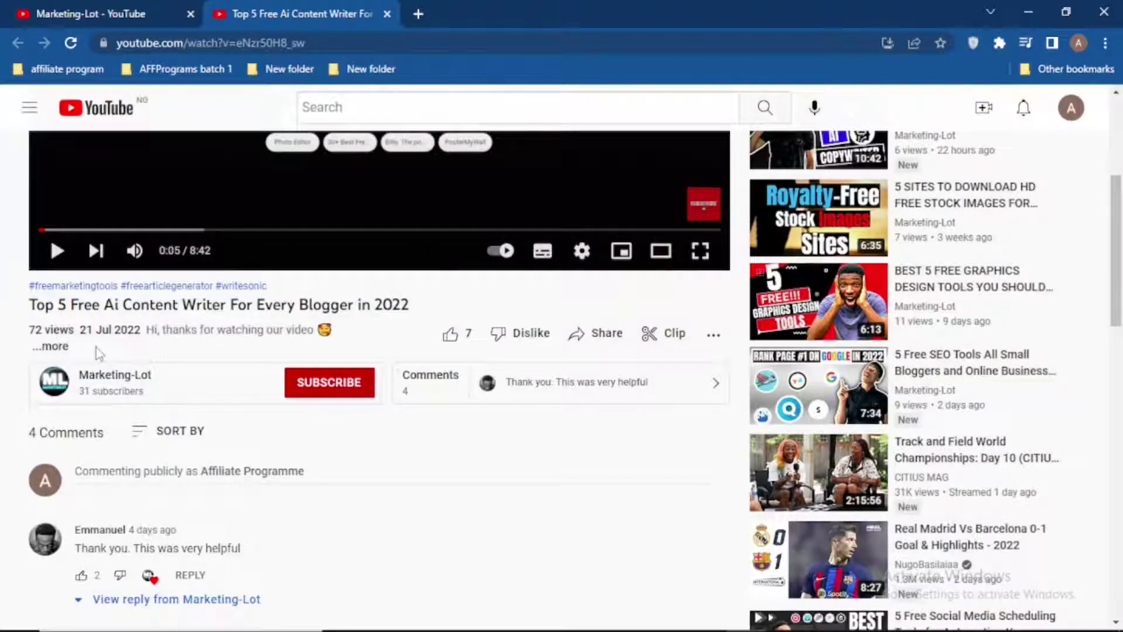
Like the AI content writer video, subscribe to Marketing-Lot and choose All notifications
{"action": "left_click", "coordinate": [451, 338]}
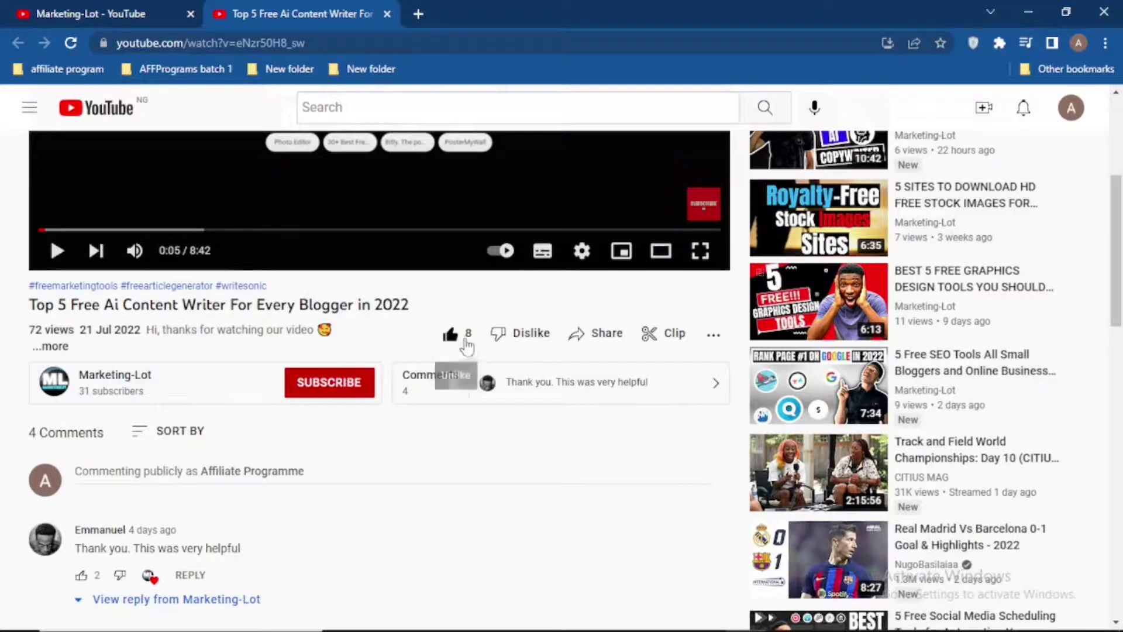
{"action": "left_click", "coordinate": [356, 391]}
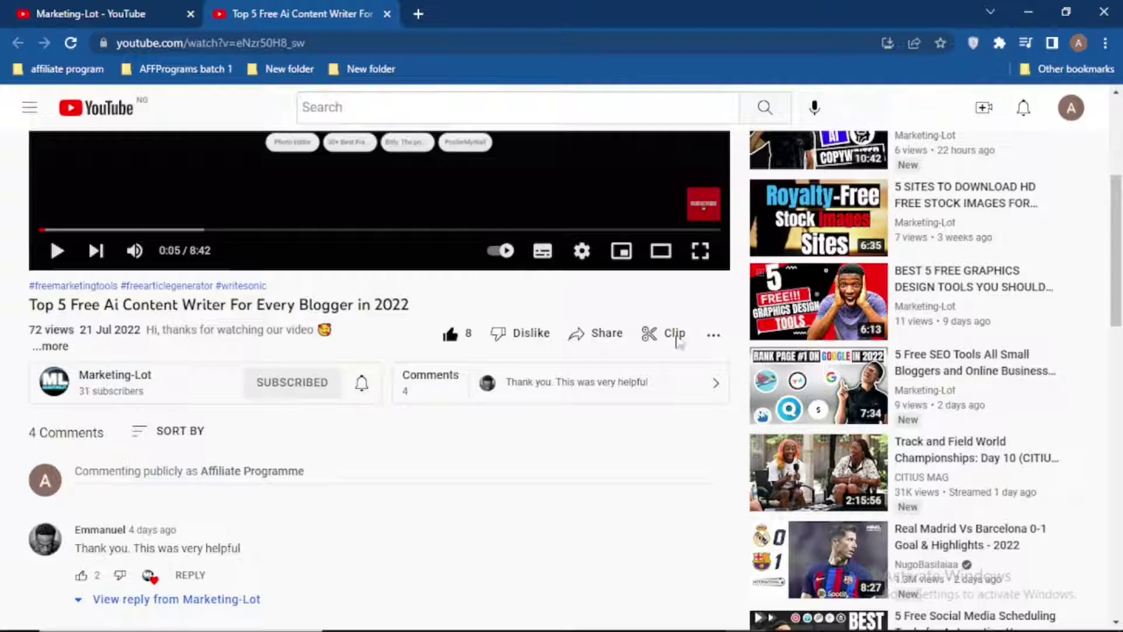
{"action": "left_click", "coordinate": [362, 383]}
{"action": "left_click", "coordinate": [369, 419]}
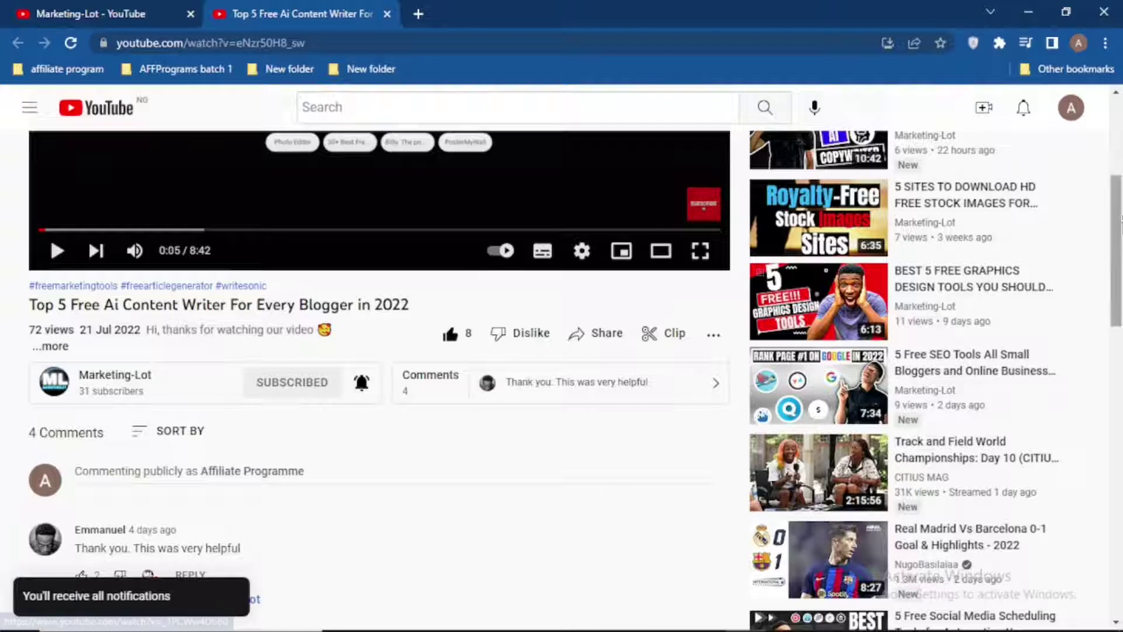
{"action": "scroll", "coordinate": [615, 498], "scroll_direction": "down", "scroll_amount": 1}
{"action": "scroll", "coordinate": [615, 498], "scroll_direction": "down", "scroll_amount": 2}
{"action": "scroll", "coordinate": [562, 377], "scroll_direction": "down", "scroll_amount": 2}
{"action": "scroll", "coordinate": [562, 378], "scroll_direction": "down", "scroll_amount": 2}
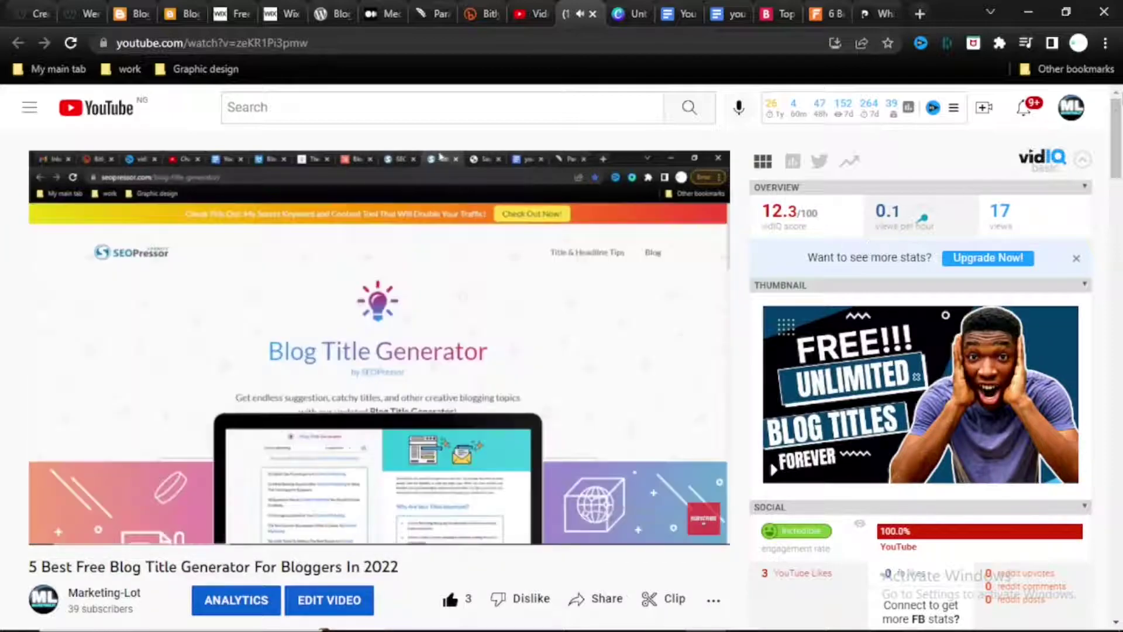
{"action": "scroll", "coordinate": [387, 570], "scroll_direction": "down", "scroll_amount": 1}
{"action": "scroll", "coordinate": [387, 570], "scroll_direction": "down", "scroll_amount": 1}
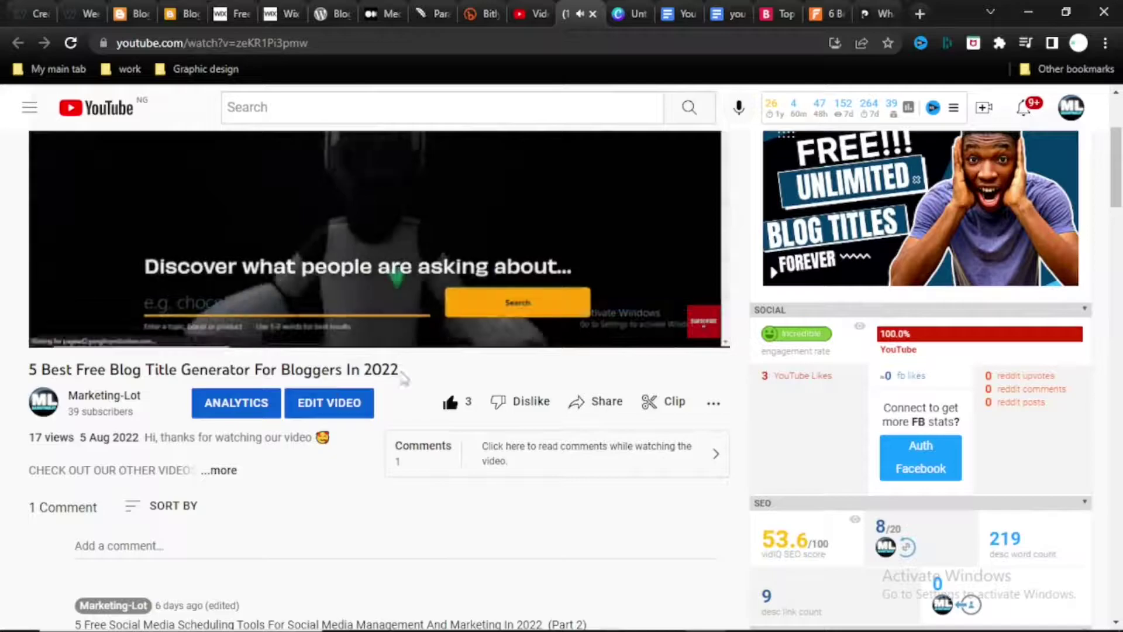
Select the blog title generator video's full title along with the channel name
{"action": "double_click", "coordinate": [384, 370]}
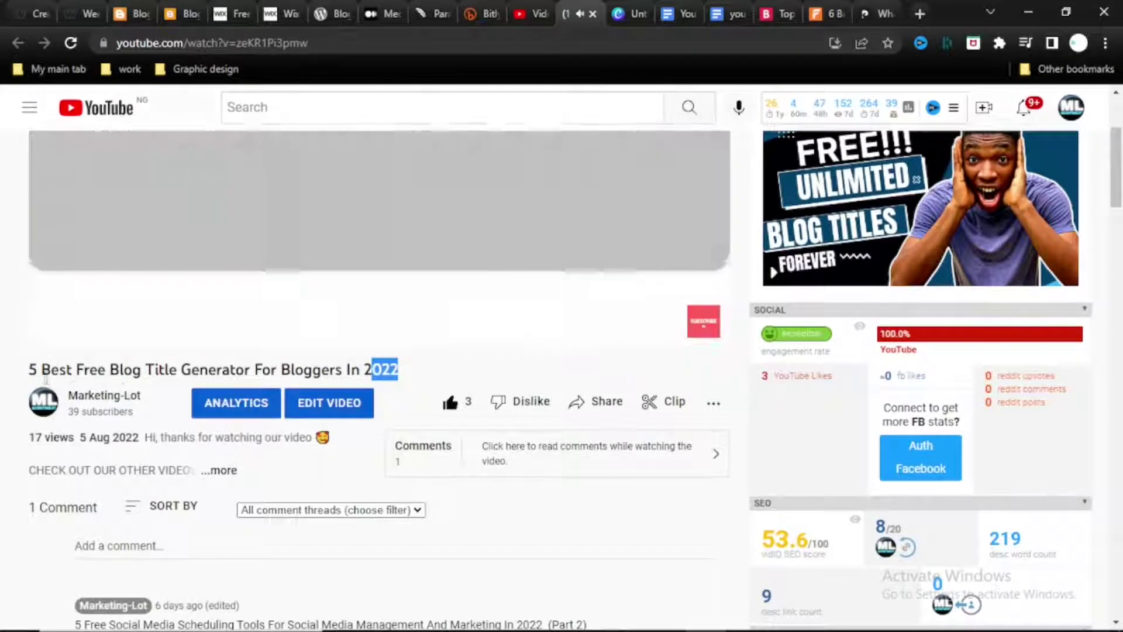
{"action": "left_click_drag", "start_coordinate": [29, 370], "coordinate": [202, 399]}
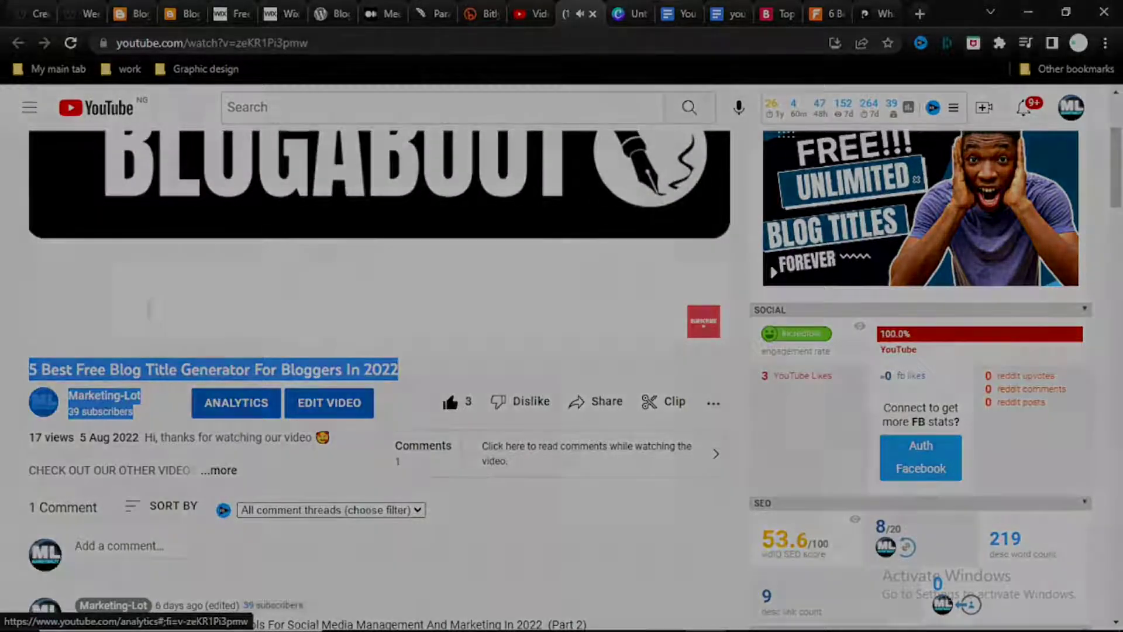